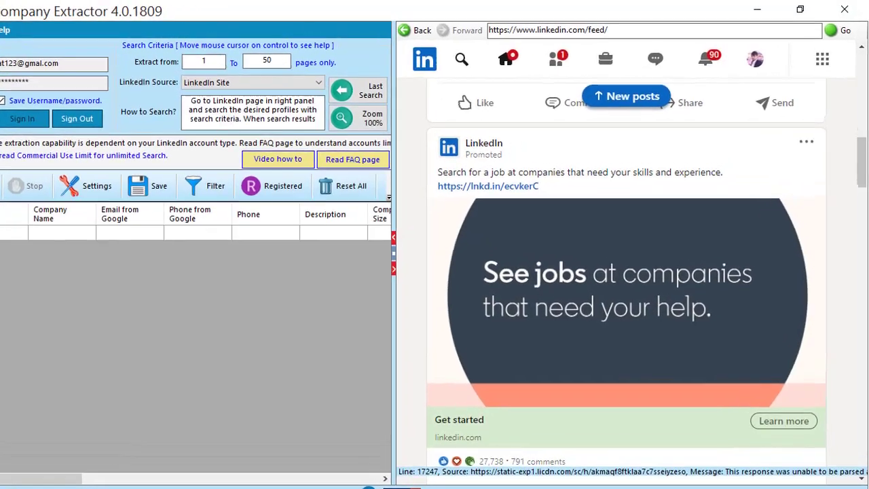
- Search LinkedIn for "seo" and limit the results to companies
left_click(495, 54)
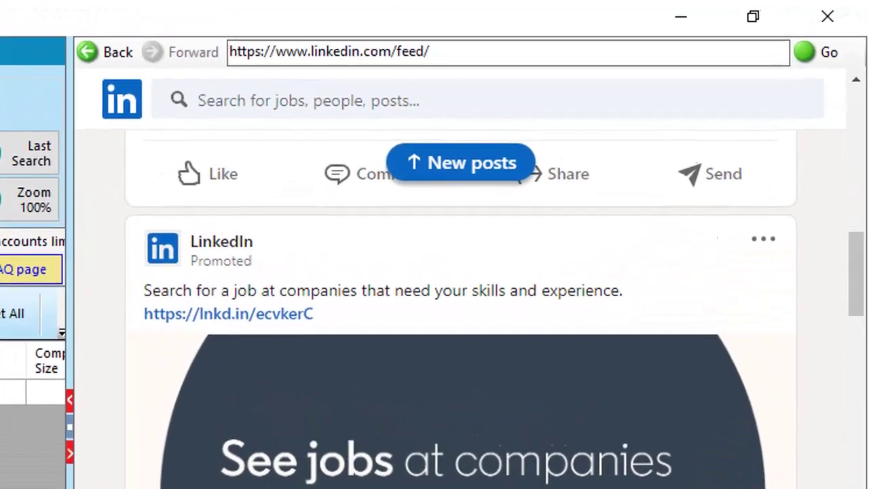
type("seo")
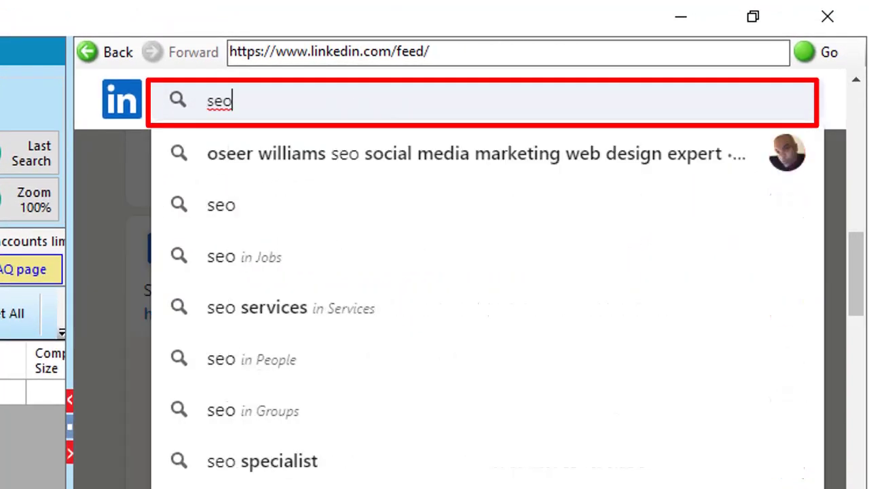
key("Return")
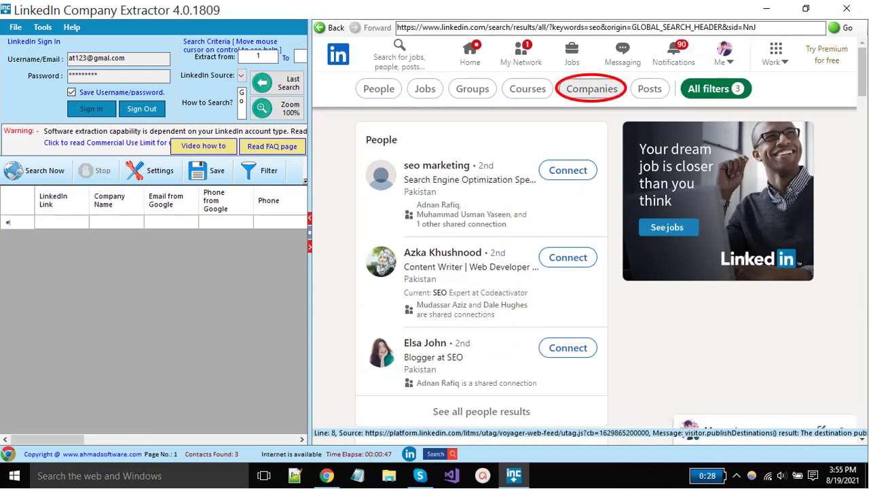
left_click(591, 88)
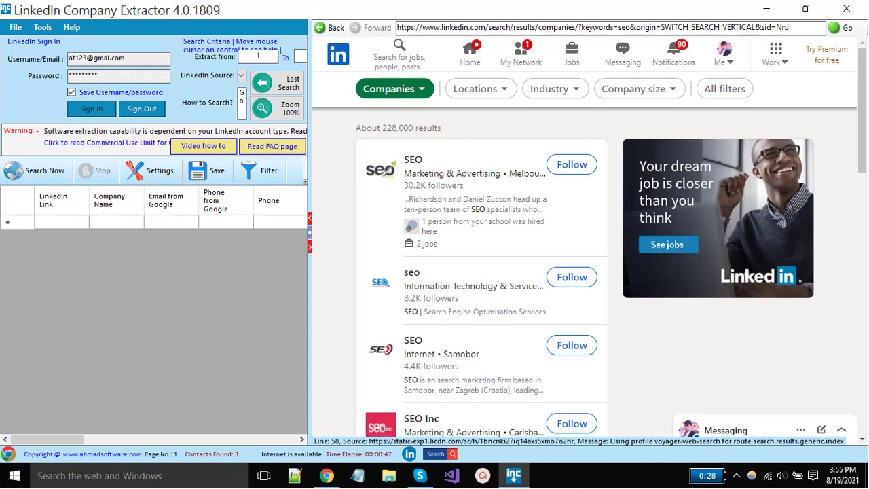
- Filter the company results by the location United States
left_click_drag(382, 127, 418, 127)
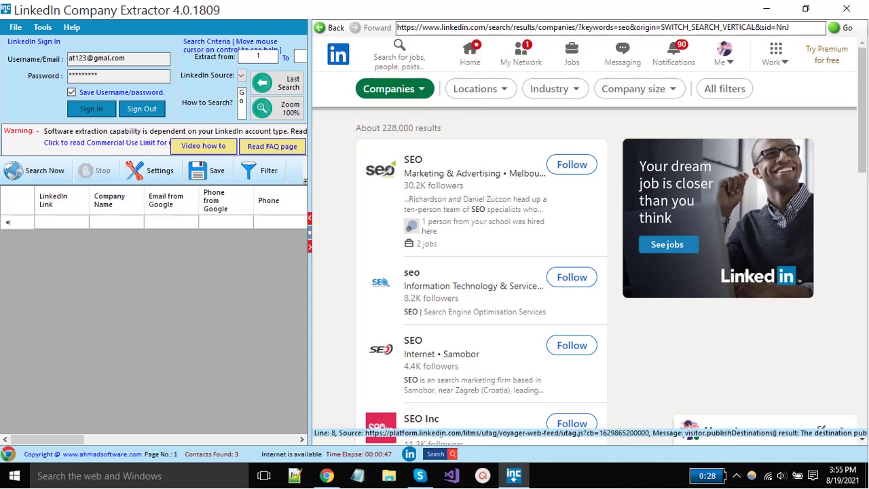
left_click(475, 88)
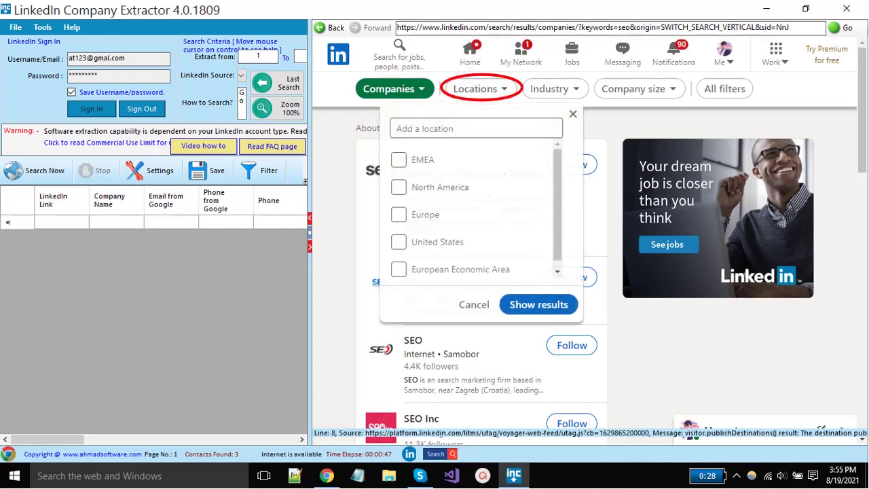
left_click(398, 242)
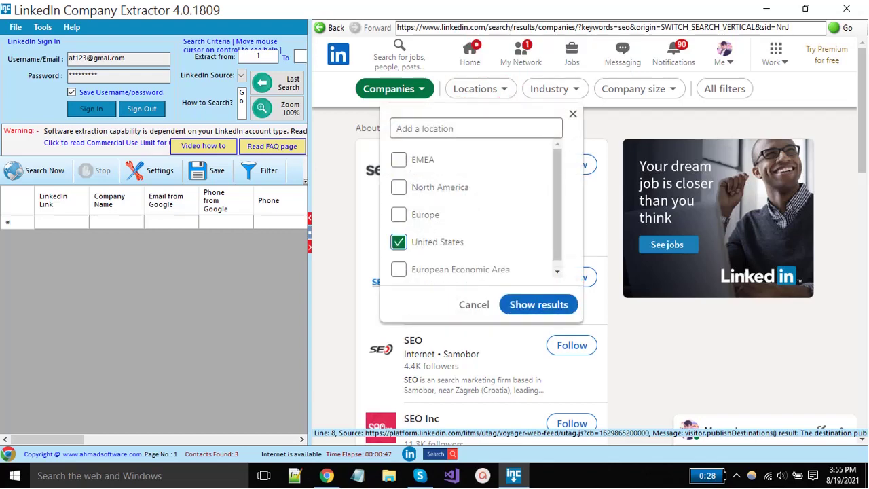
left_click(538, 304)
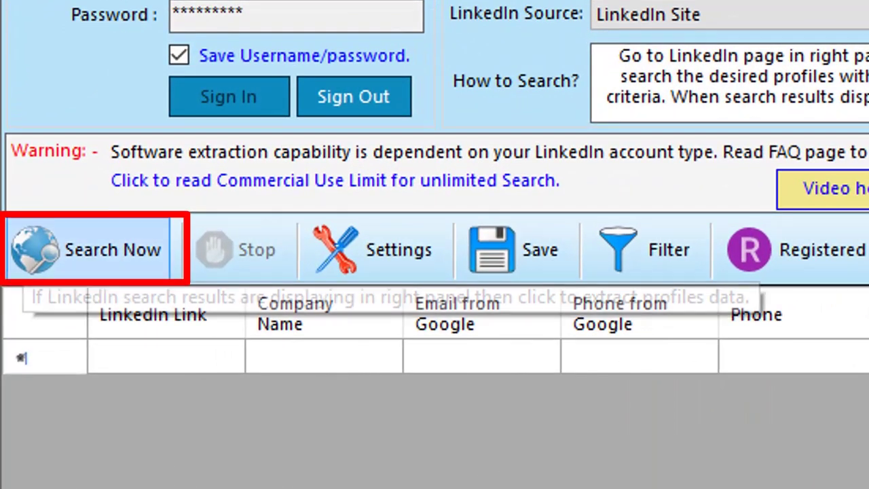
- Start extracting the listed companies, and stop the run without stopping the Google email and phone search
left_click(88, 250)
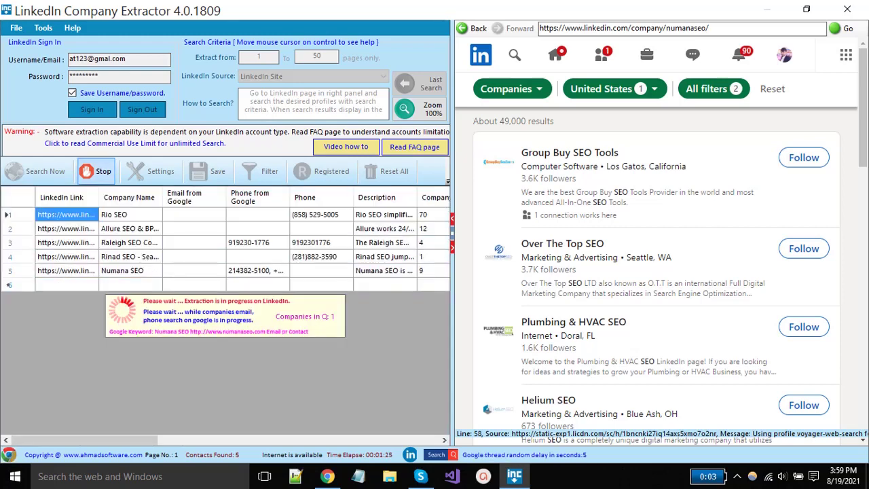
left_click(102, 173)
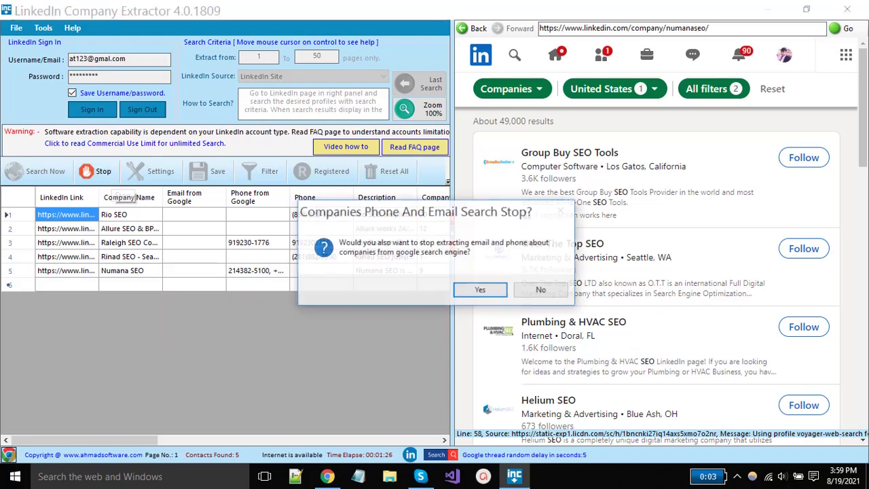
left_click(541, 290)
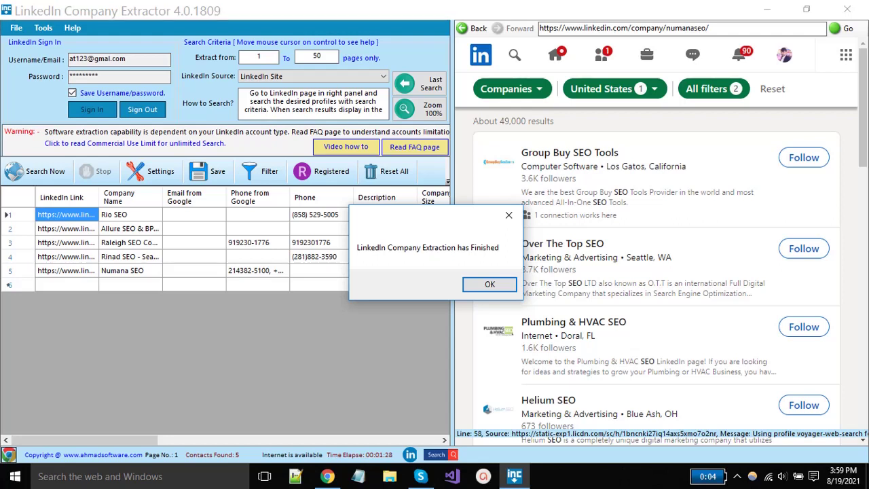
left_click(488, 284)
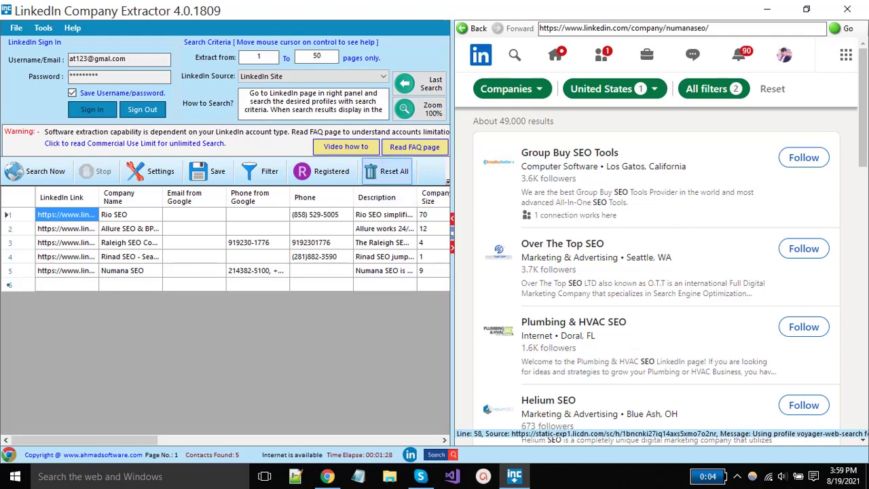
- Clear all searched records and set the LinkedIn source to LinkedIn Sales Navigator Site
left_click(389, 175)
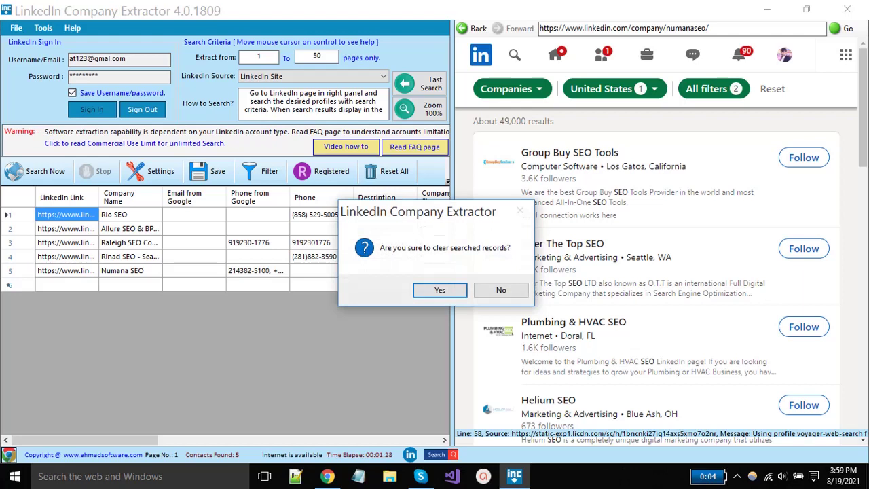
key("Return")
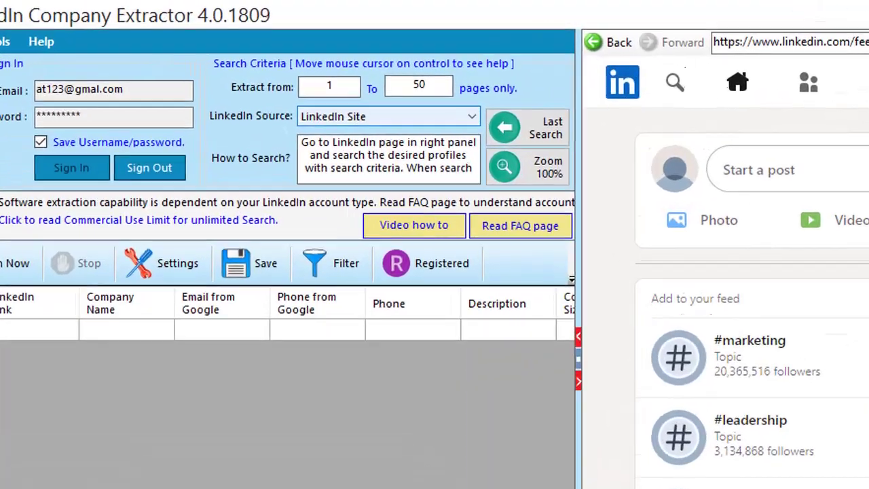
left_click(388, 116)
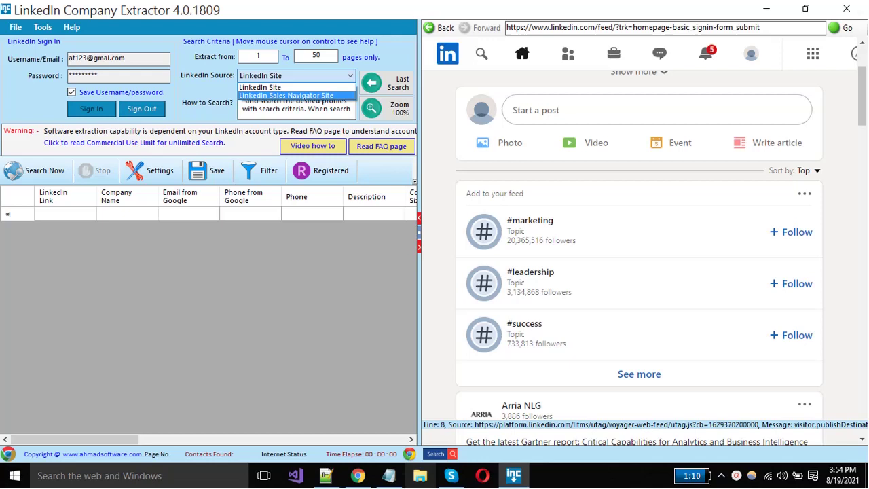
left_click(285, 95)
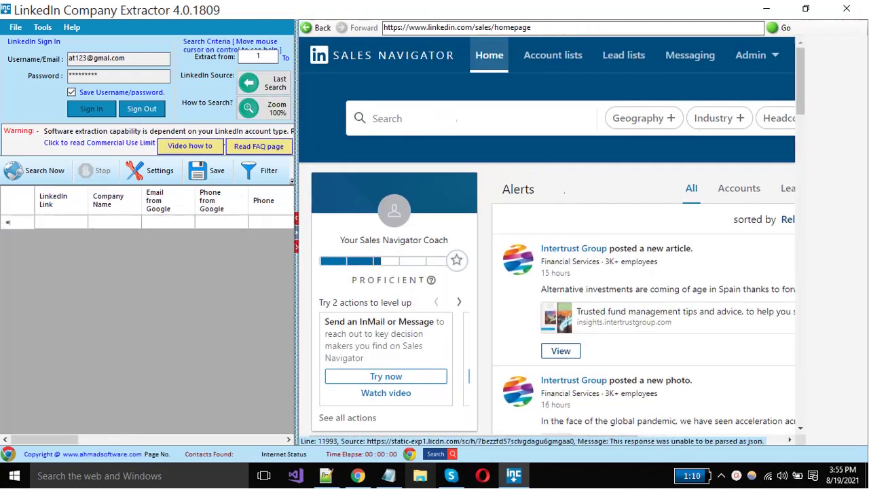
- Look over the Sales Navigator home page and widen the extractor pane to show the page range fields
scroll(577, 272, "down", 10)
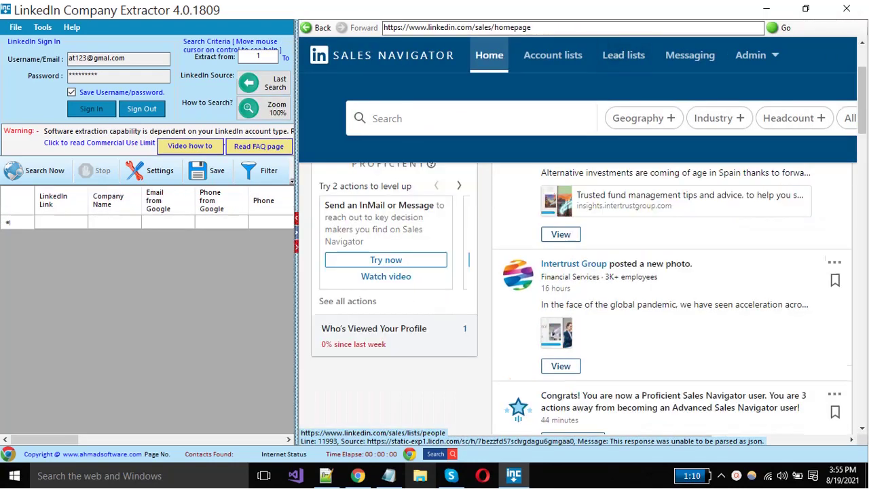
scroll(672, 280, "down", 4)
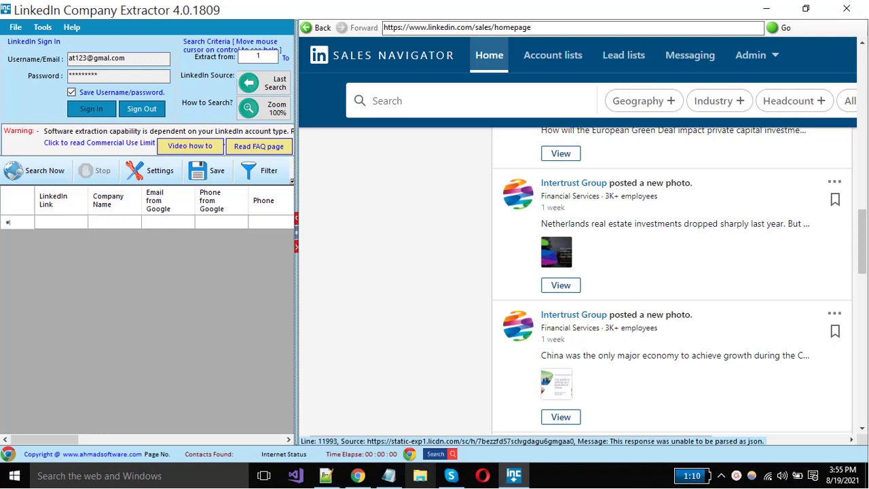
scroll(672, 281, "up", 14)
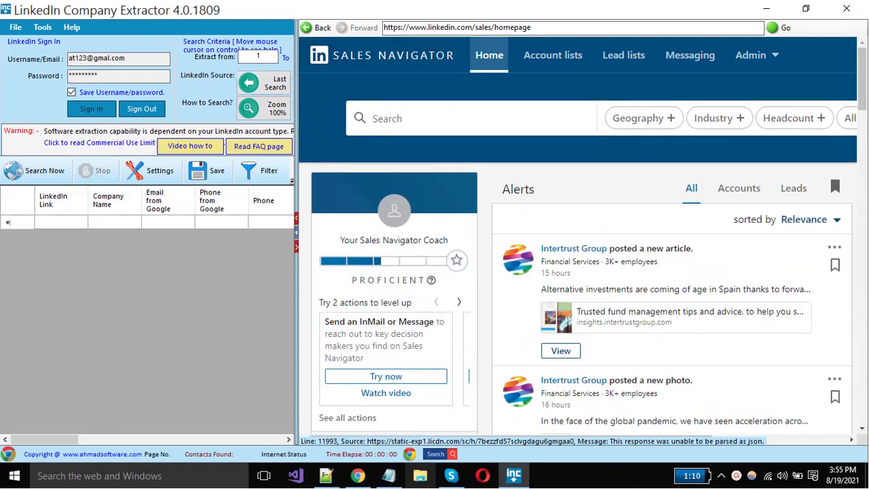
left_click_drag(296, 232, 381, 233)
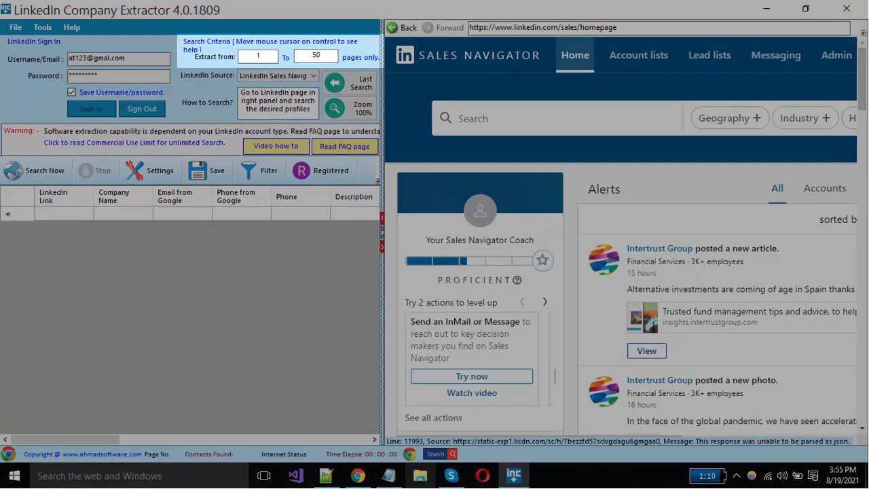
left_click(320, 55)
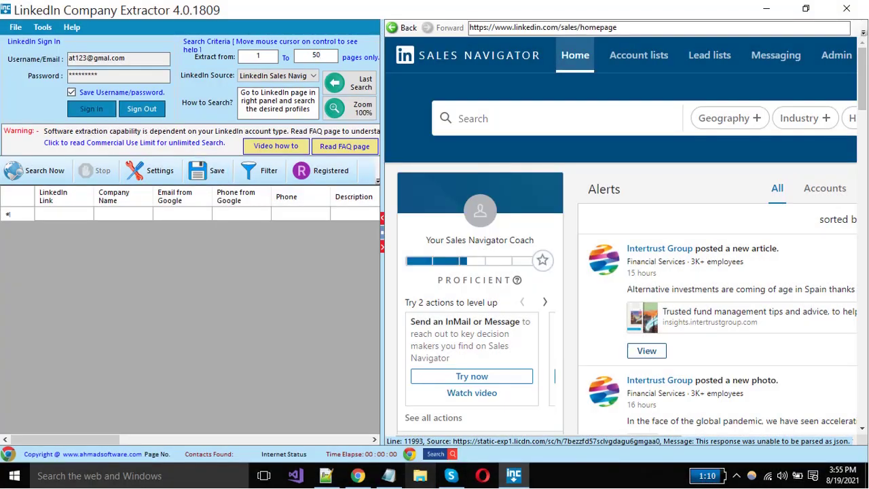
- Search Sales Navigator for "software companies", show the account results and widen the browser pane
left_click(460, 118)
type("so")
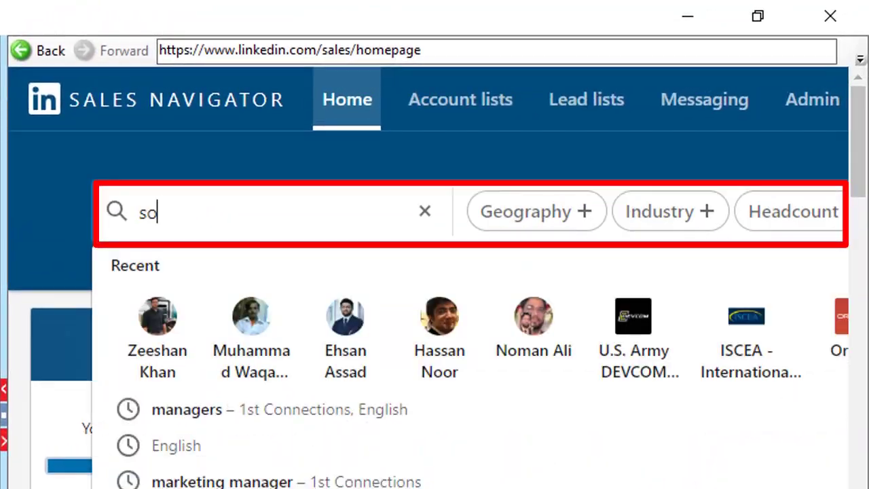
type("ftware companies")
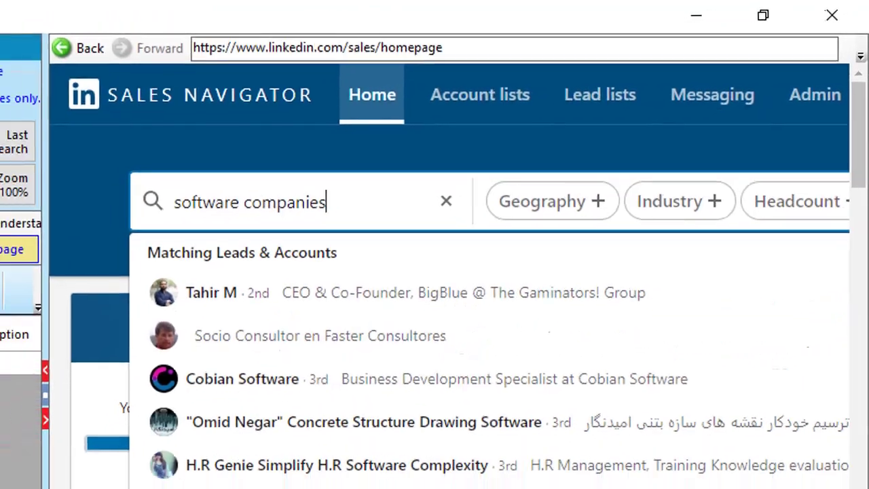
key("Return")
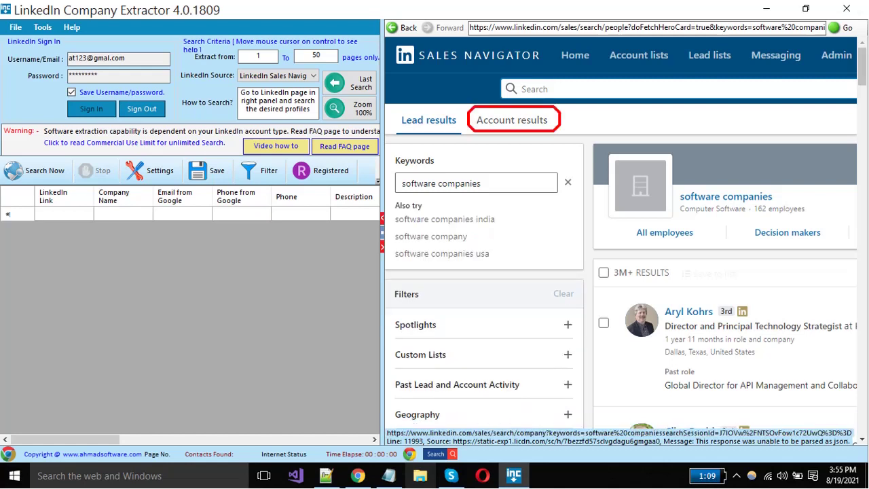
left_click(511, 119)
left_click_drag(383, 198, 296, 198)
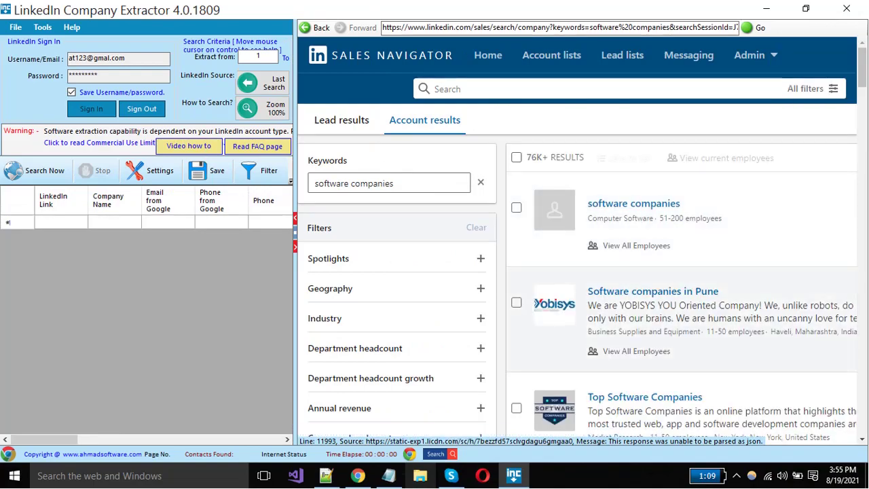
- Examine the company profiles in the account results and the filters available for them
scroll(636, 292, "down", 6)
scroll(637, 352, "up", 5)
scroll(679, 306, "up", 1)
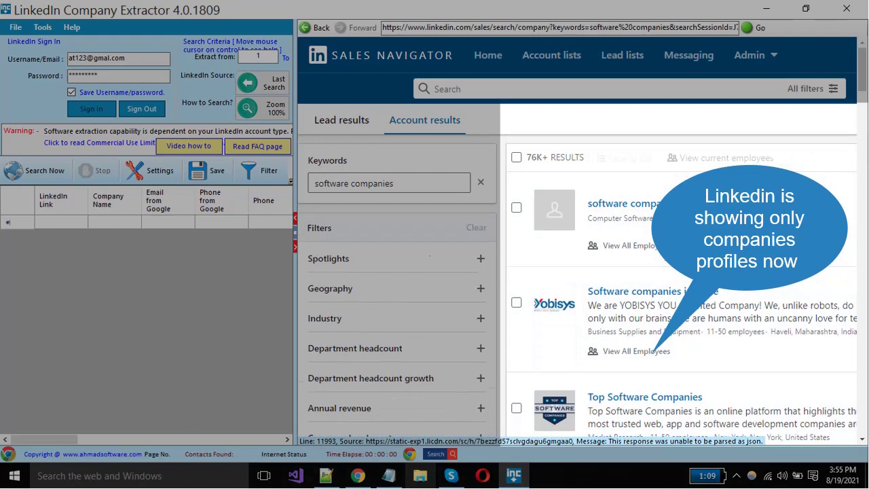
scroll(679, 306, "down", 3)
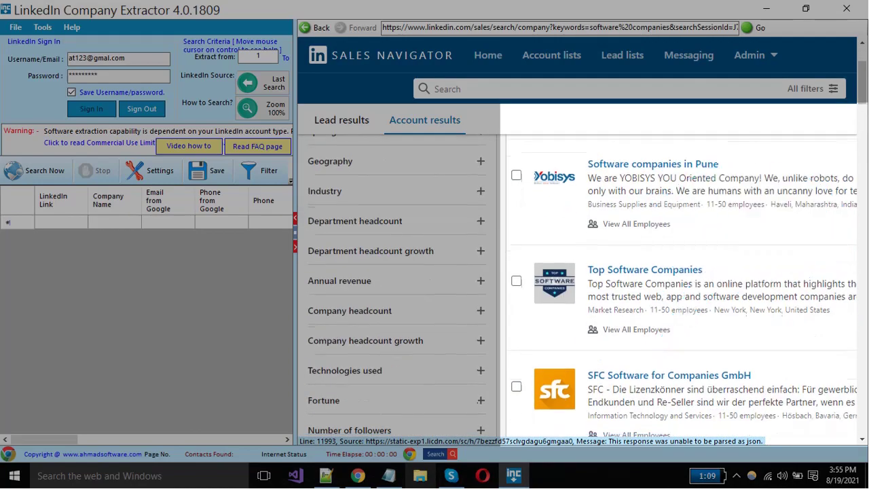
scroll(577, 288, "up", 2)
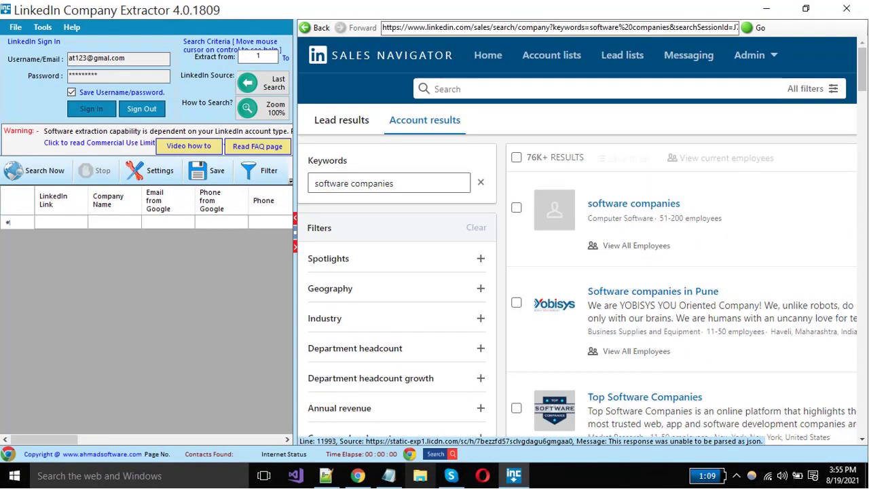
scroll(577, 289, "down", 2)
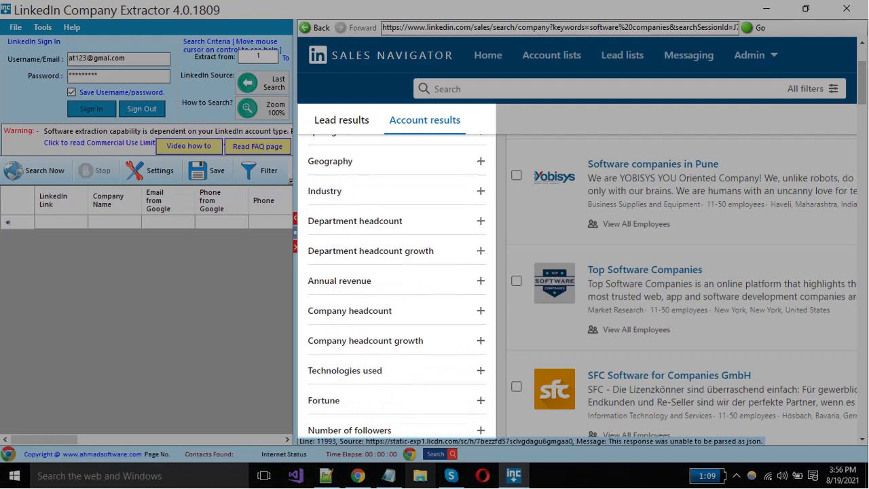
scroll(678, 305, "down", 2)
scroll(679, 305, "up", 2)
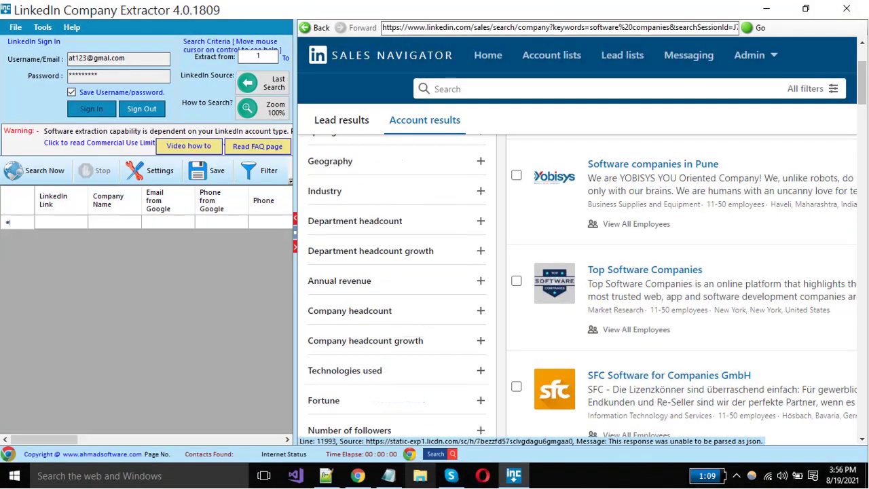
scroll(679, 305, "up", 1)
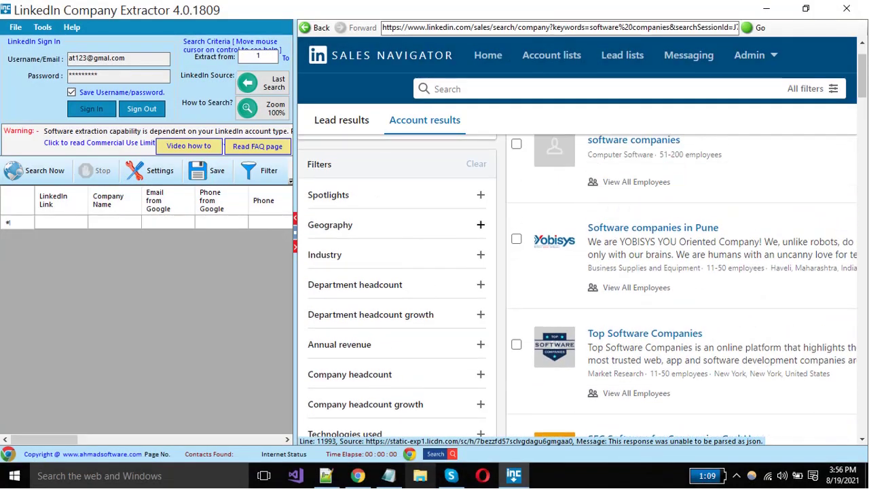
- Filter the account results by geography to include United States and India
left_click(481, 225)
scroll(396, 263, "down", 1)
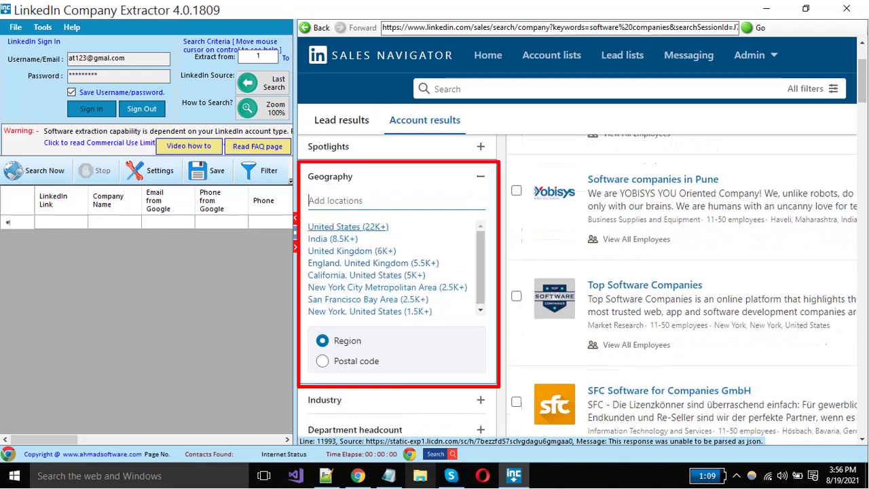
left_click(348, 227)
left_click(330, 264)
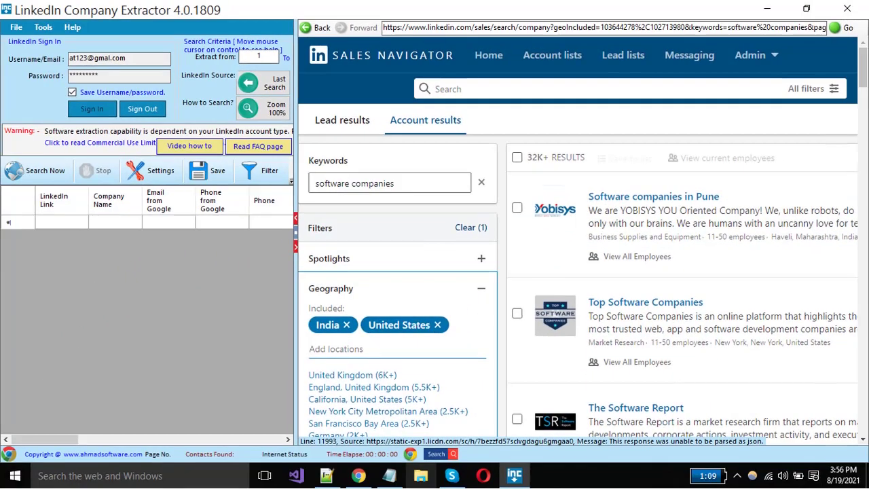
left_click(335, 348)
scroll(397, 285, "down", 1)
key("Escape")
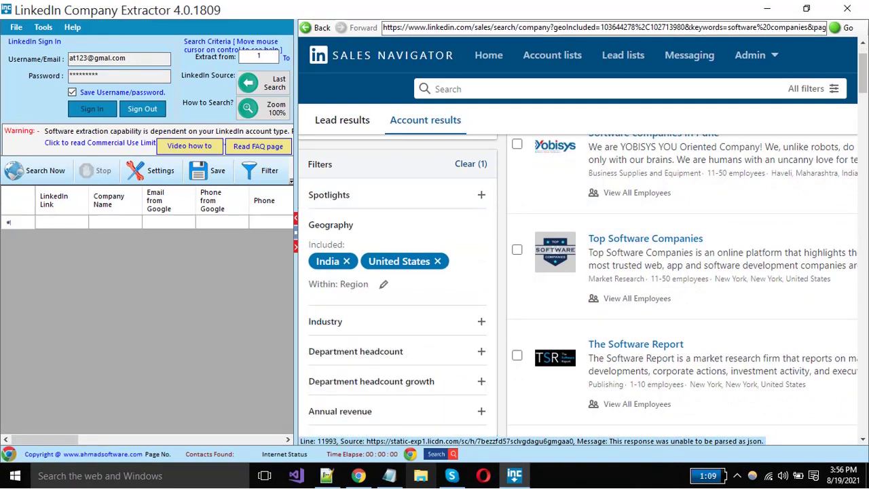
scroll(397, 285, "down", 2)
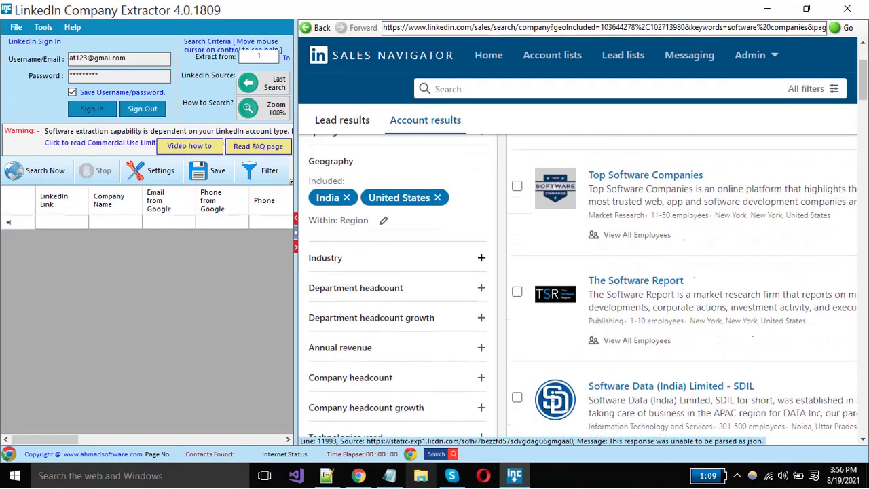
- Filter the account results by industry to include Information Technology and Services
left_click(481, 258)
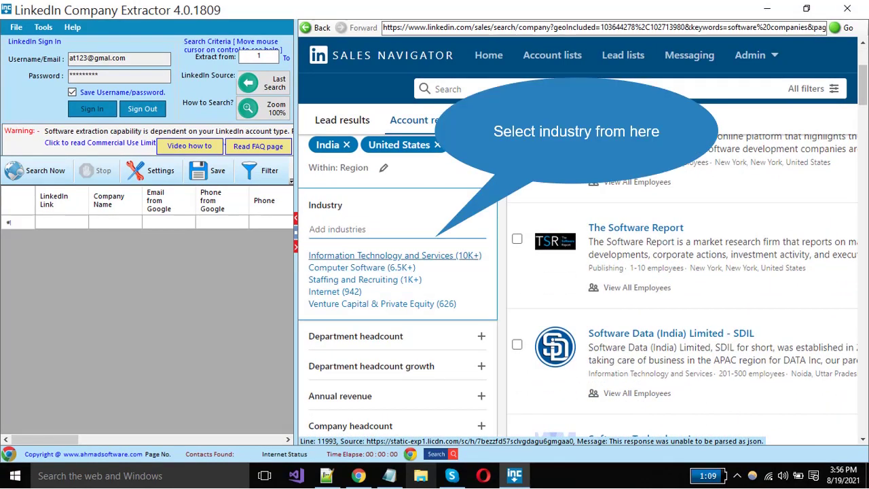
left_click(395, 255)
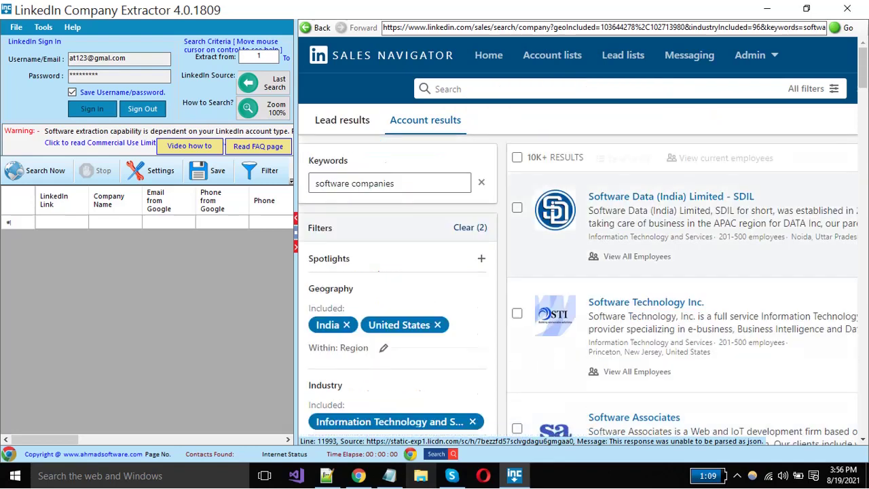
scroll(407, 324, "down", 4)
scroll(407, 325, "down", 1)
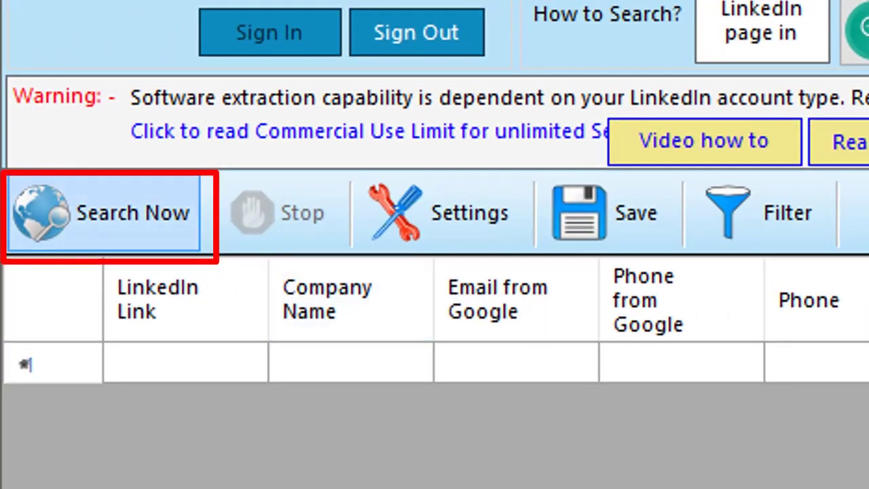
- Start extracting the filtered companies, and view the Google and LinkedIn browsers used for the extraction with the extractor pane widened
left_click(102, 212)
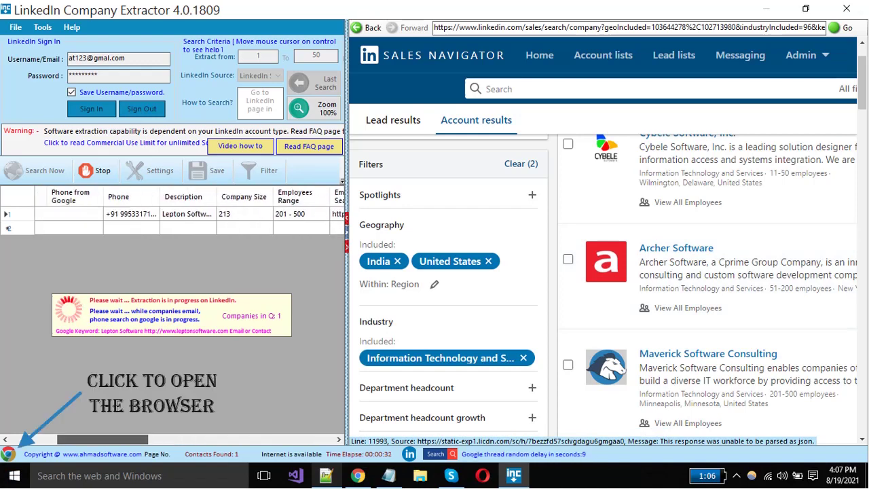
left_click(7, 454)
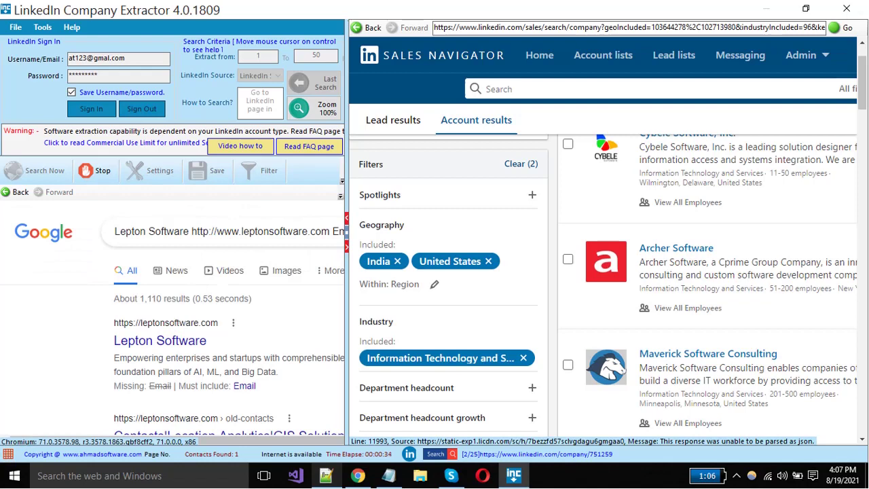
left_click_drag(346, 305, 487, 306)
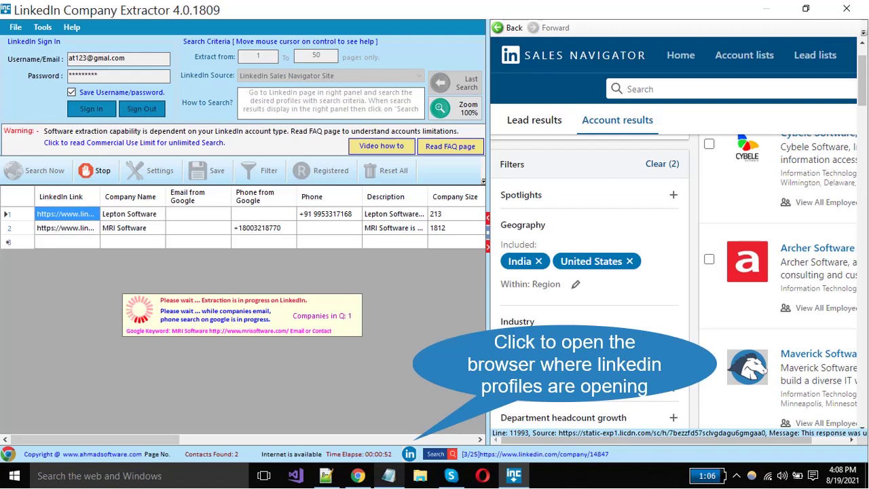
left_click(408, 453)
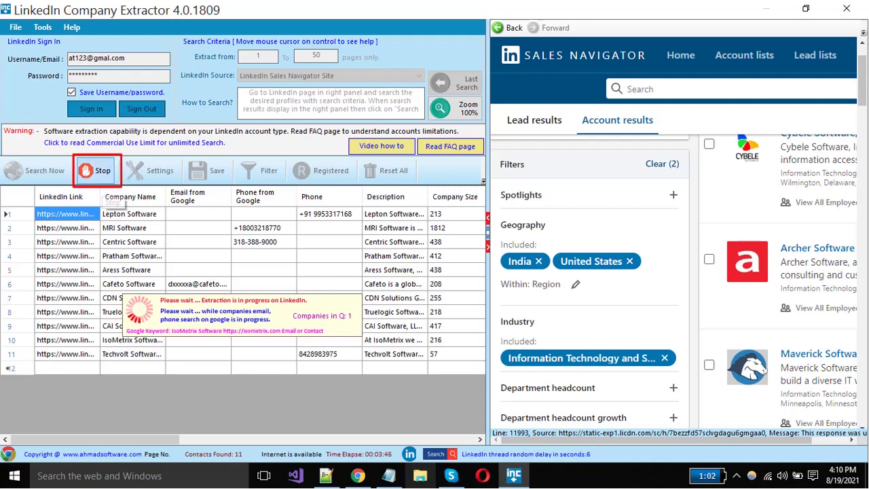
- Stop the LinkedIn company extraction, declining to stop the Google search for company emails and phones
left_click(96, 171)
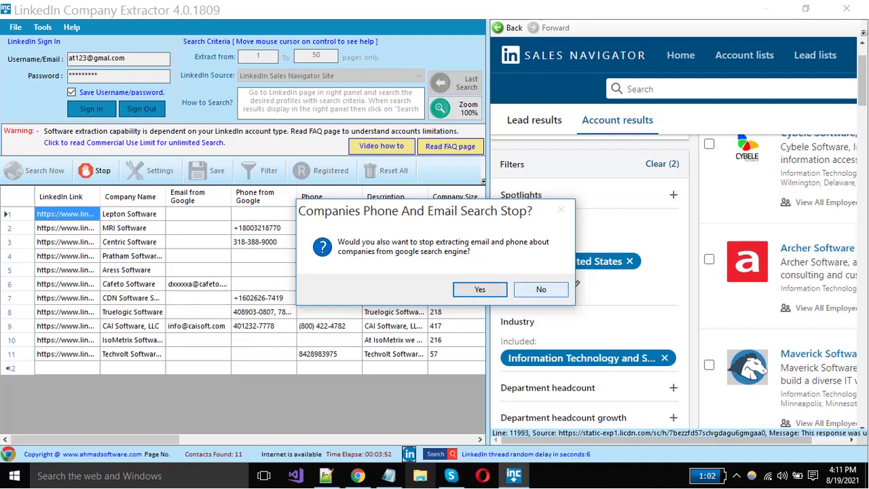
left_click(541, 289)
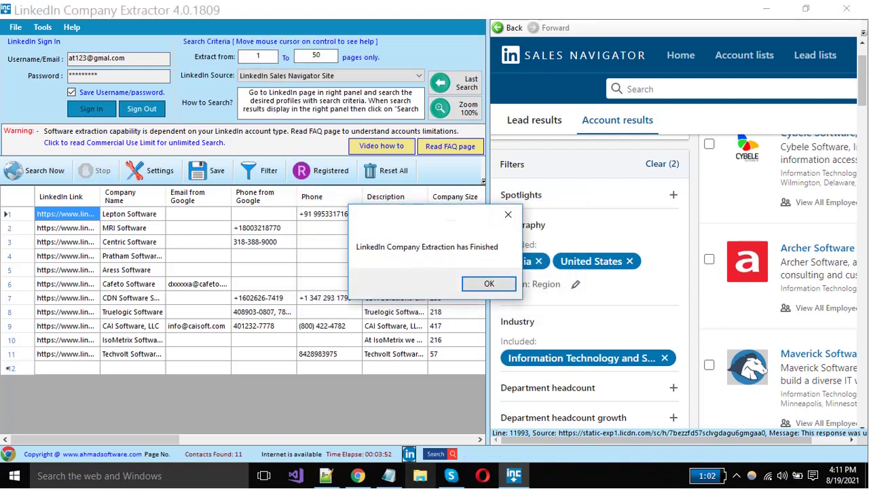
left_click(489, 283)
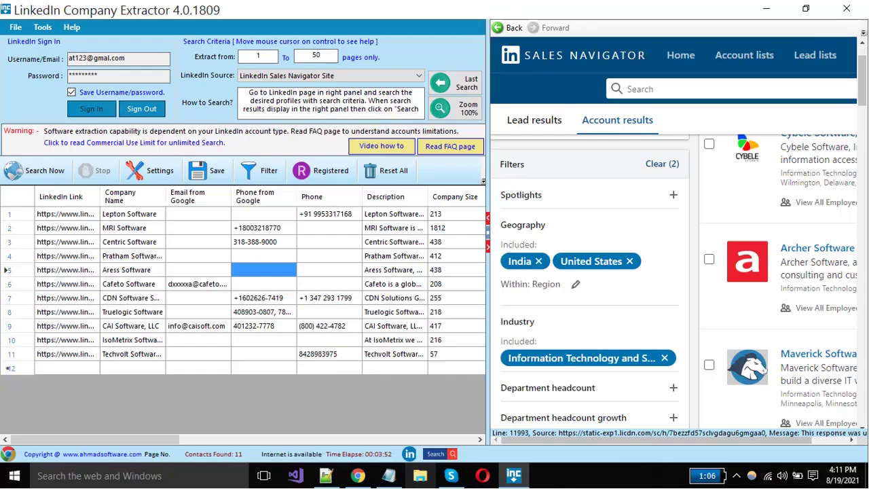
- Open the extractor's settings and examine the search page scrolling options and the scroll step delay
left_click(150, 170)
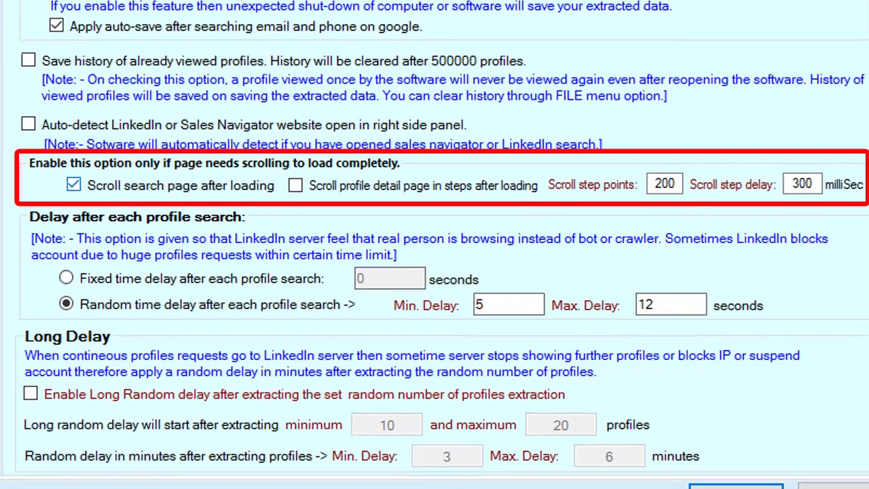
left_click(73, 184)
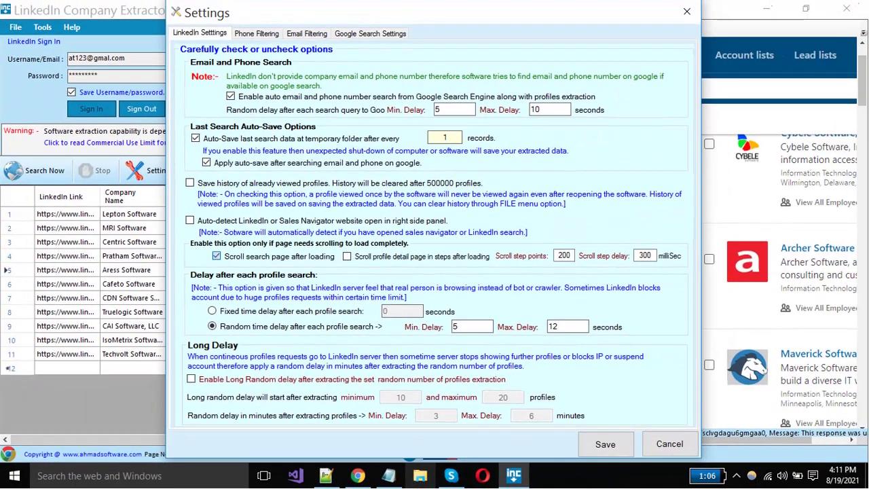
left_click(216, 256)
left_click(640, 255)
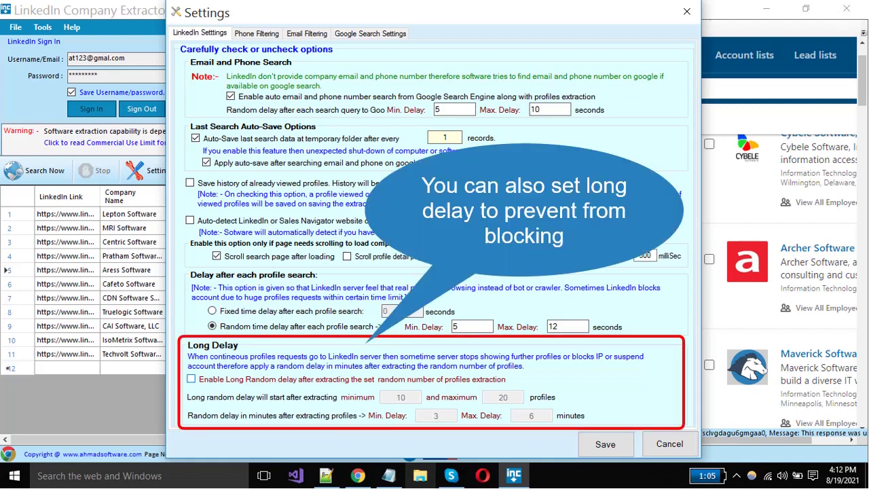
- Try enabling the long random delay after a set random number of extracted profiles
left_click(191, 379)
left_click(191, 379)
left_click(190, 379)
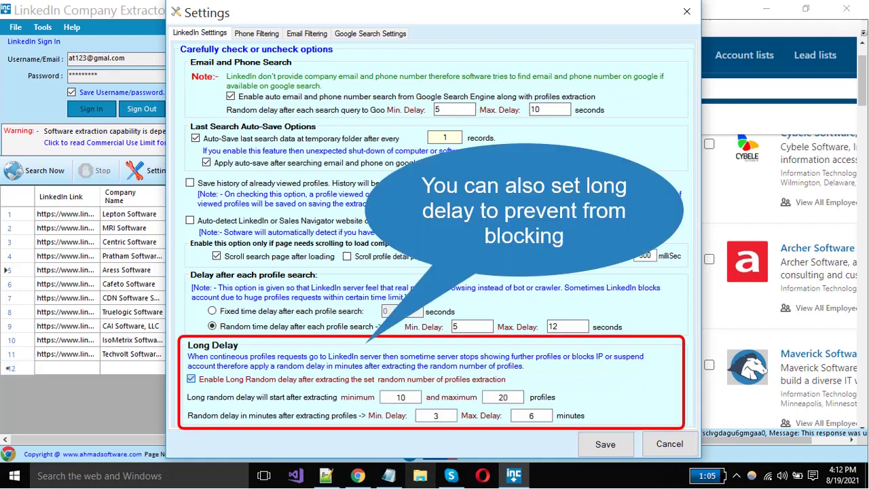
left_click(190, 378)
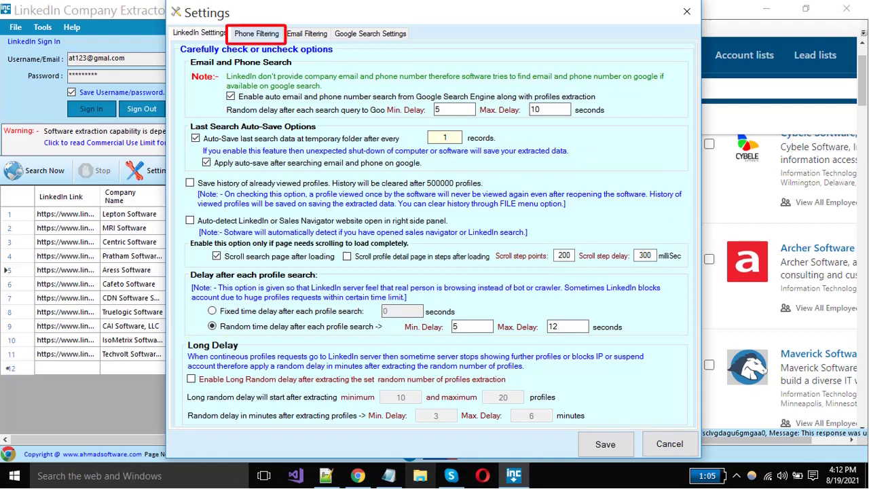
- Examine the phone filtering settings, including the mobile phone codes and the countries available for loading area codes
left_click(257, 34)
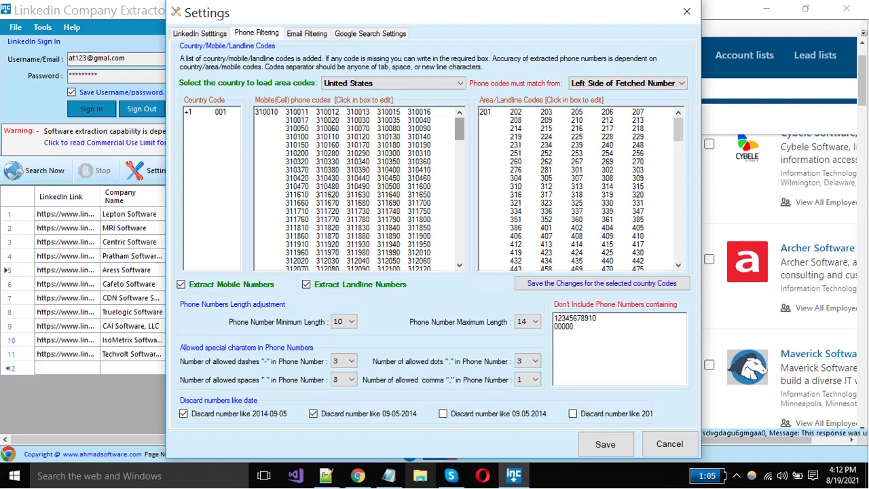
scroll(356, 189, "down", 10)
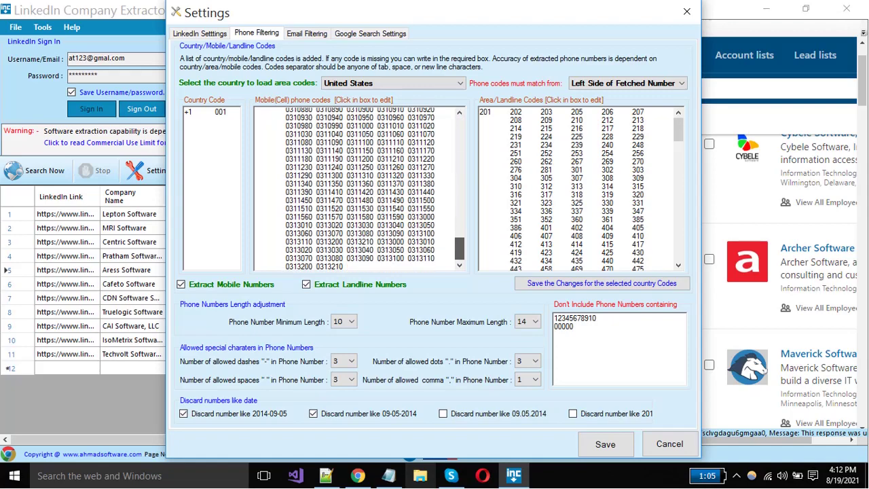
left_click_drag(459, 155, 459, 127)
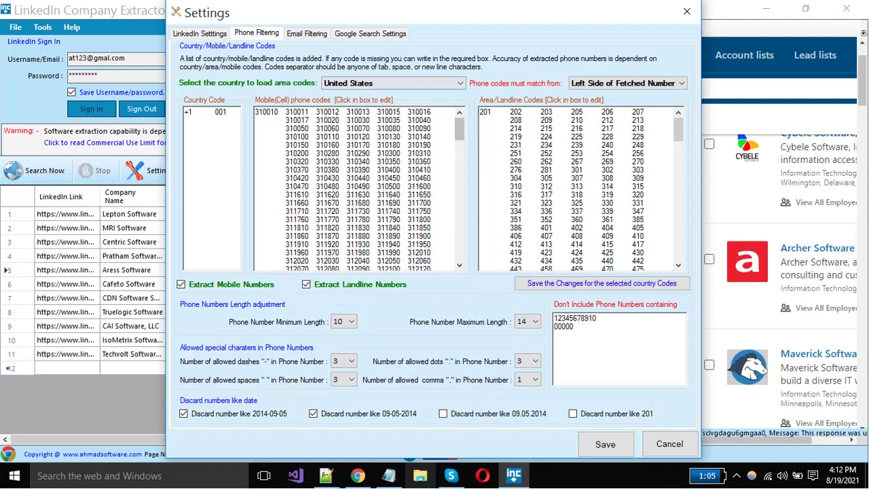
left_click(448, 82)
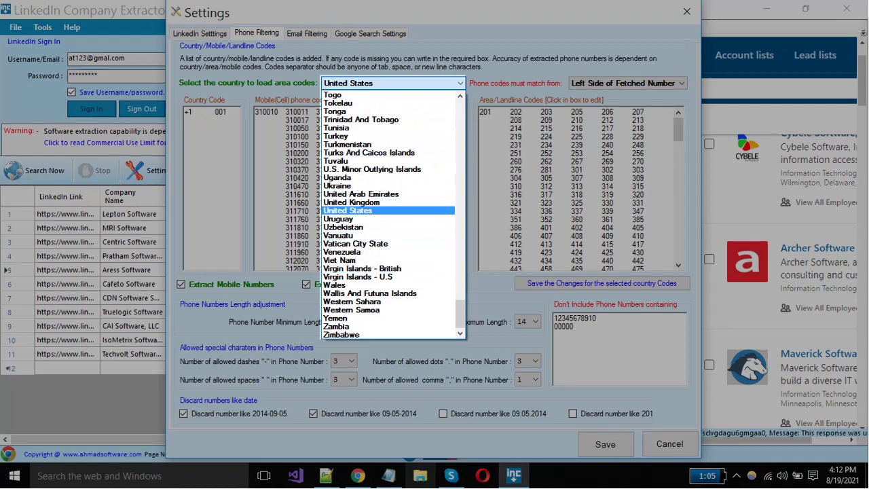
scroll(391, 203, "up", 20)
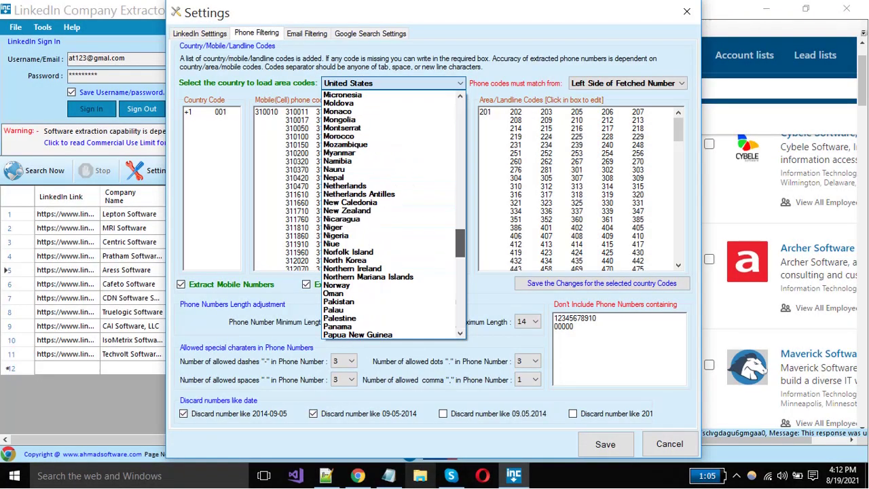
key("Escape")
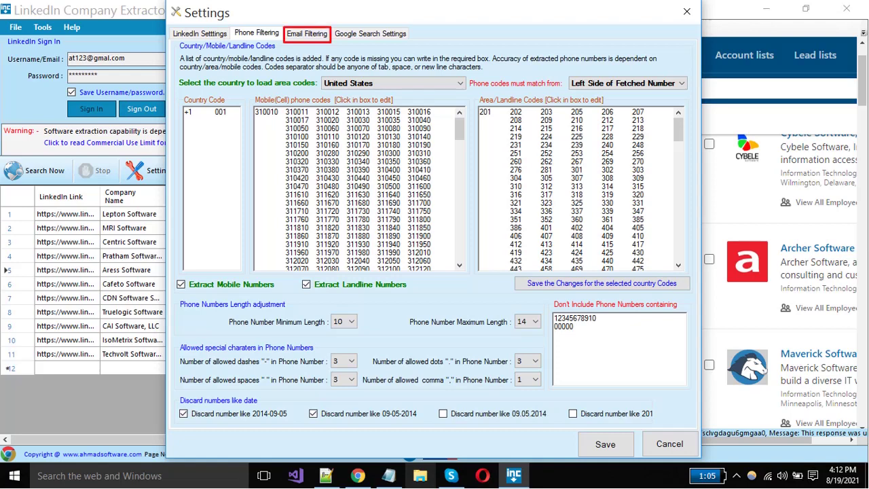
- Open the email filtering settings and examine the list of words that exclude an email
left_click(306, 33)
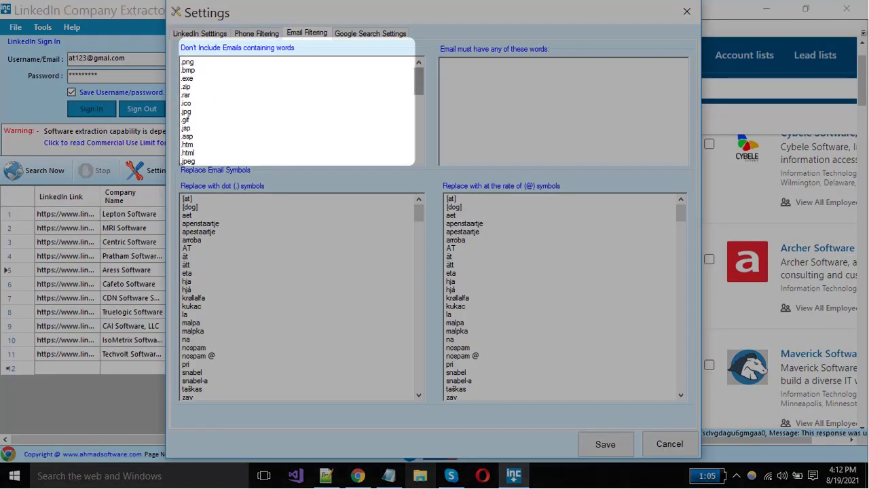
left_click_drag(418, 81, 419, 162)
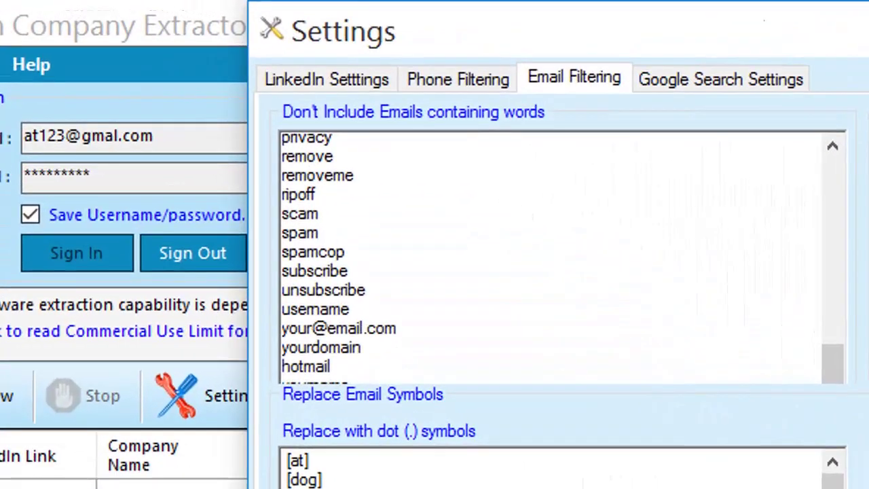
double_click(191, 159)
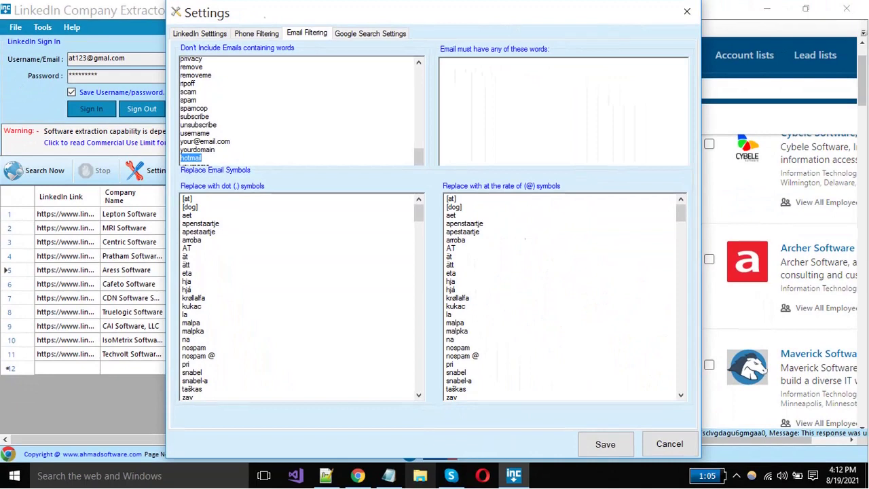
left_click(209, 163)
scroll(299, 110, "up", 2)
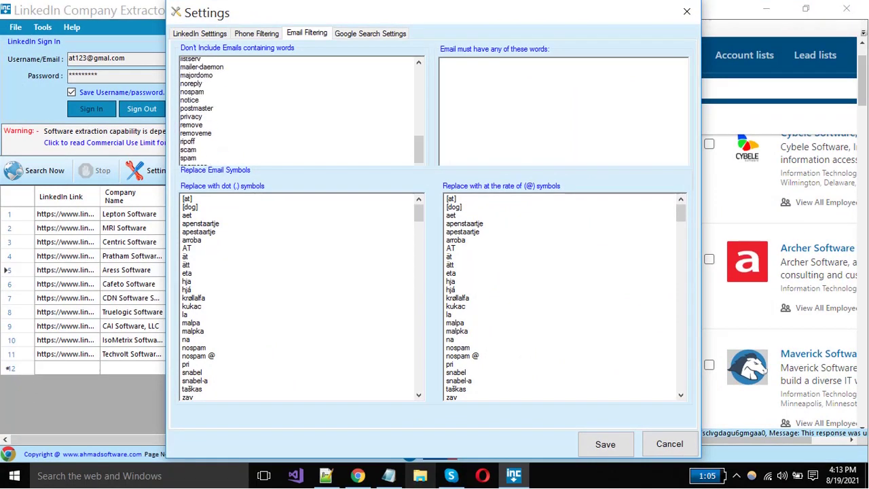
scroll(299, 110, "down", 3)
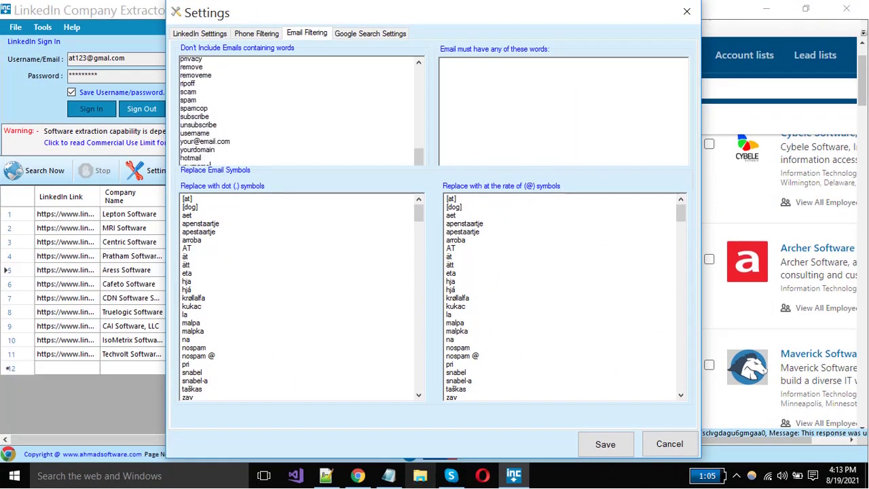
- Add "gmail" and "yahoo" on separate lines as words that extracted emails must contain
type("gma")
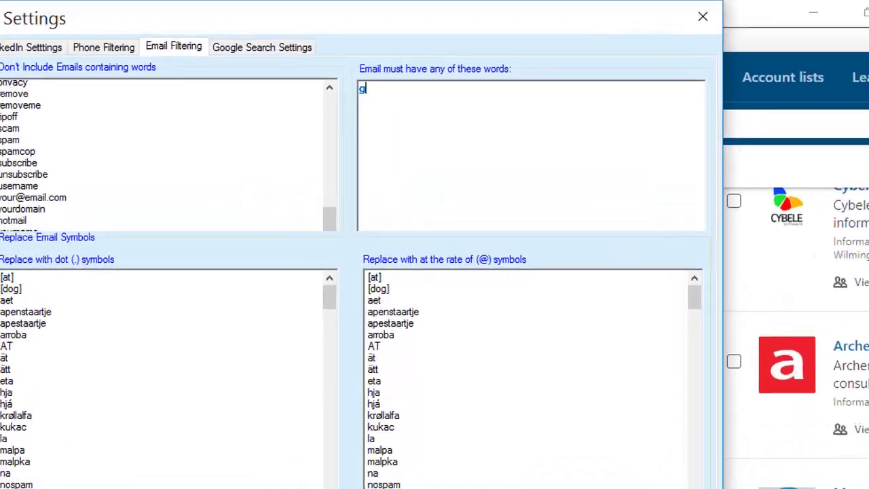
type("il")
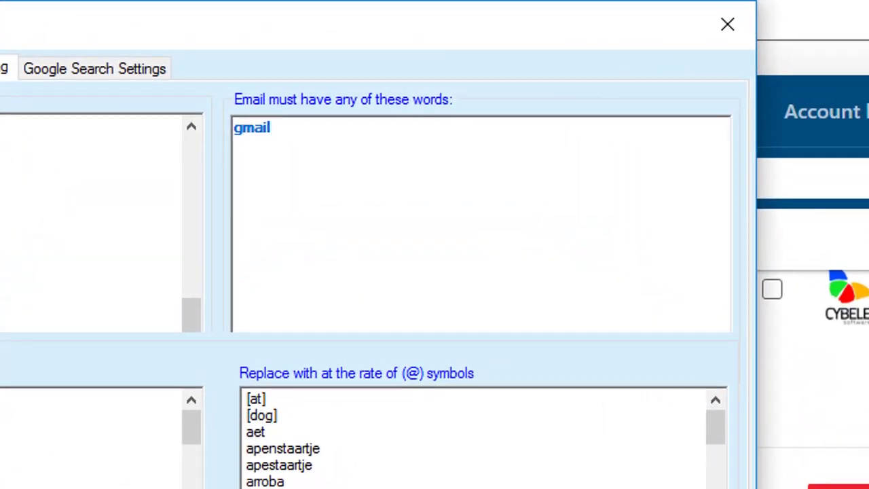
key("Return")
type("yahoo")
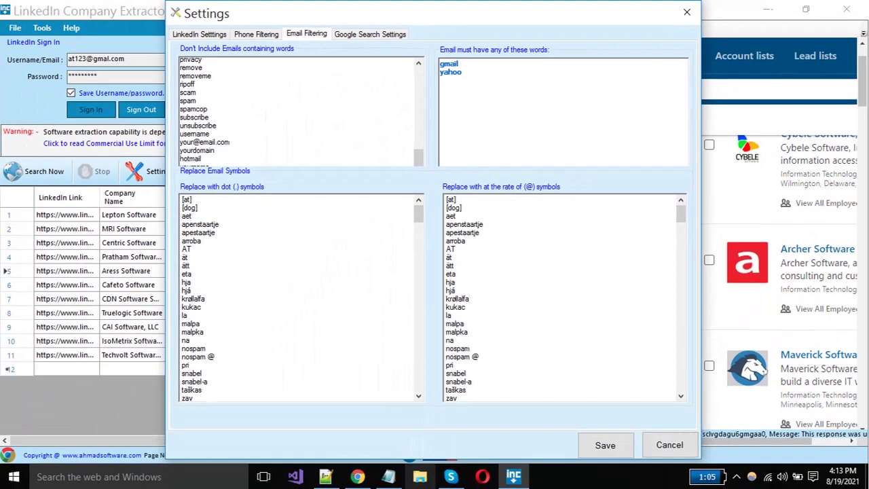
key("ctrl+a")
left_click(392, 99)
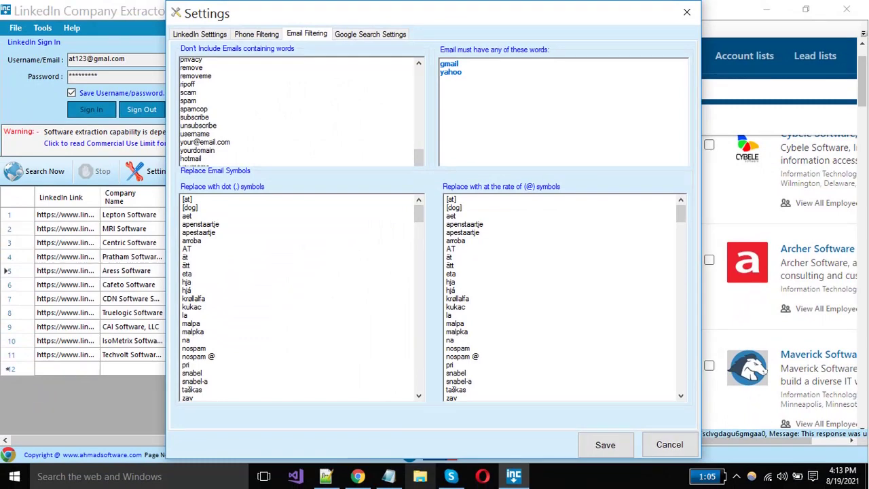
- Examine the lists of email symbols that are replaced with a dot and with the @ sign
left_click(194, 273)
scroll(301, 296, "down", 10)
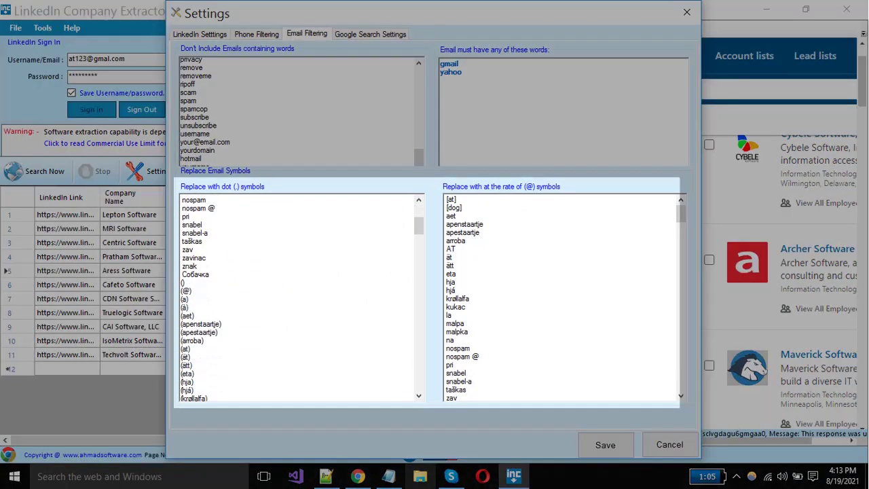
scroll(301, 297, "up", 10)
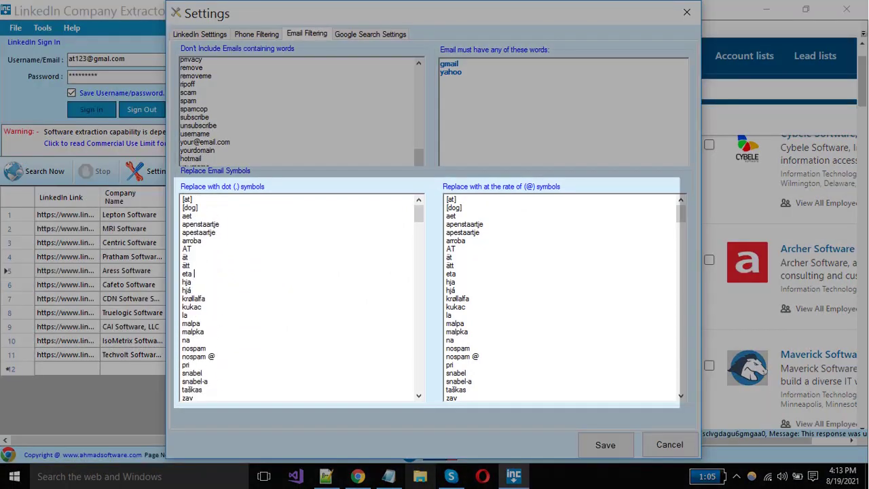
scroll(562, 297, "down", 6)
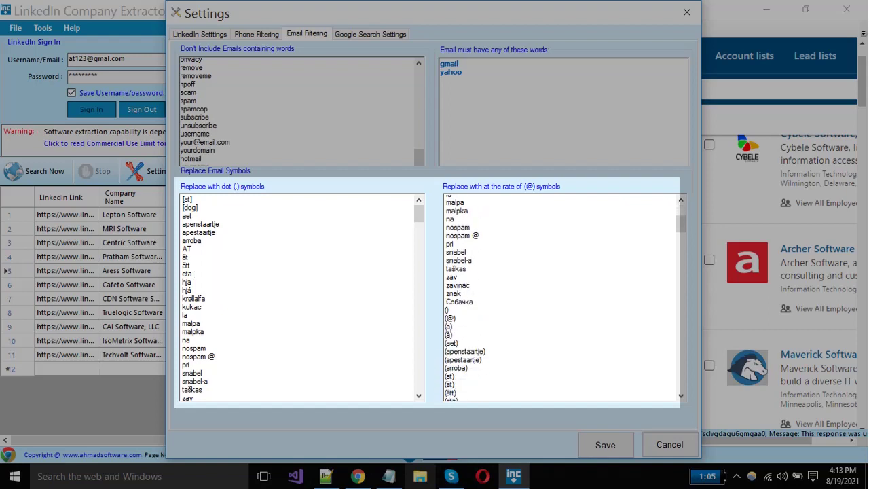
scroll(562, 296, "up", 6)
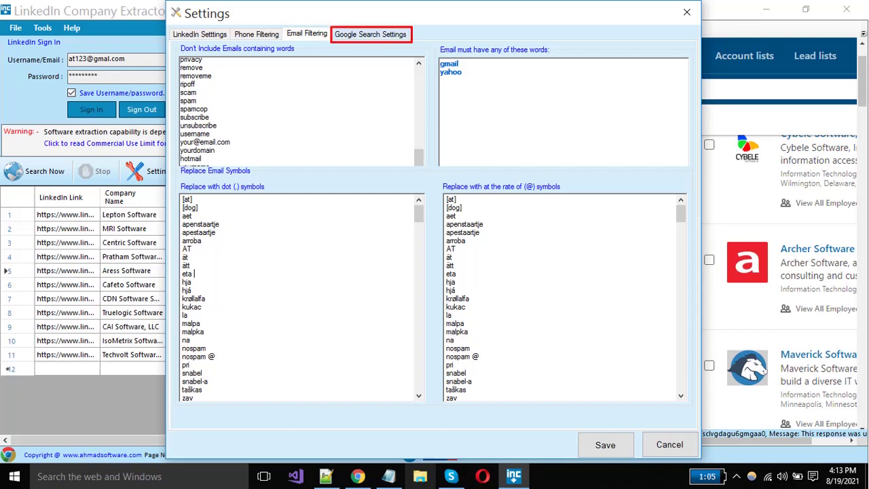
- Open the Google search settings and examine the columns used in the search, Website and Company Name
left_click(370, 34)
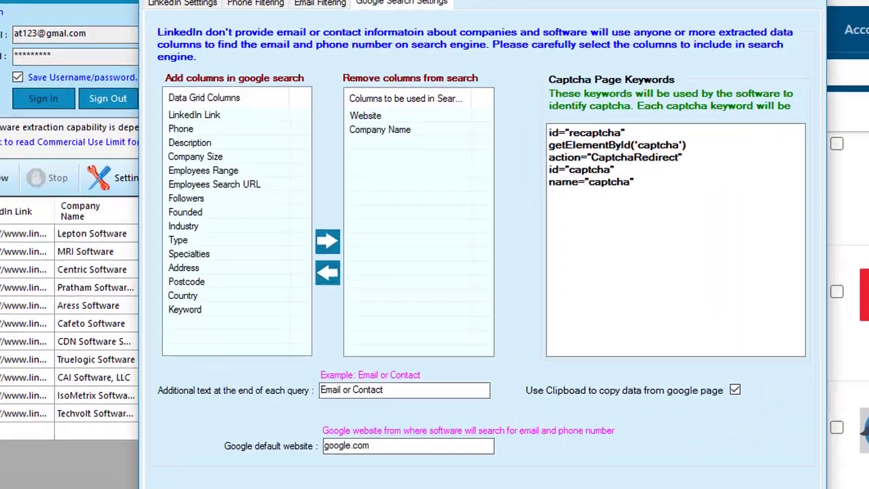
left_click(342, 122)
left_click(353, 133)
left_click(421, 98)
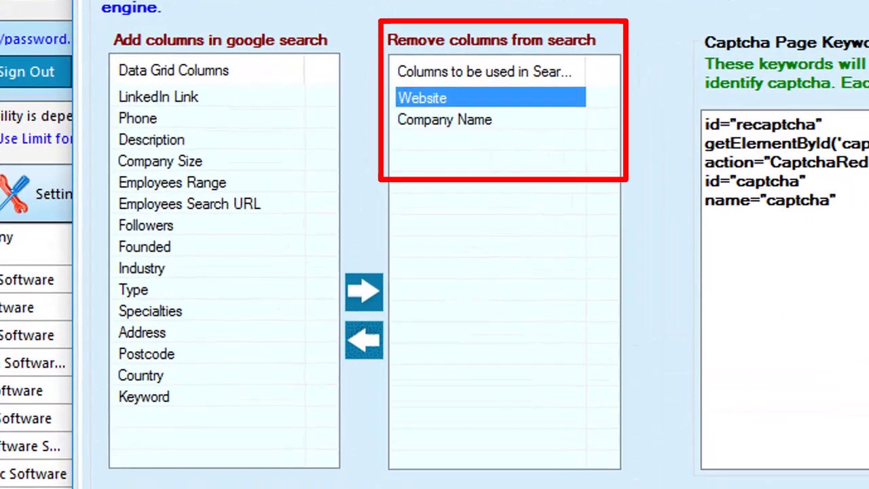
left_click(444, 118)
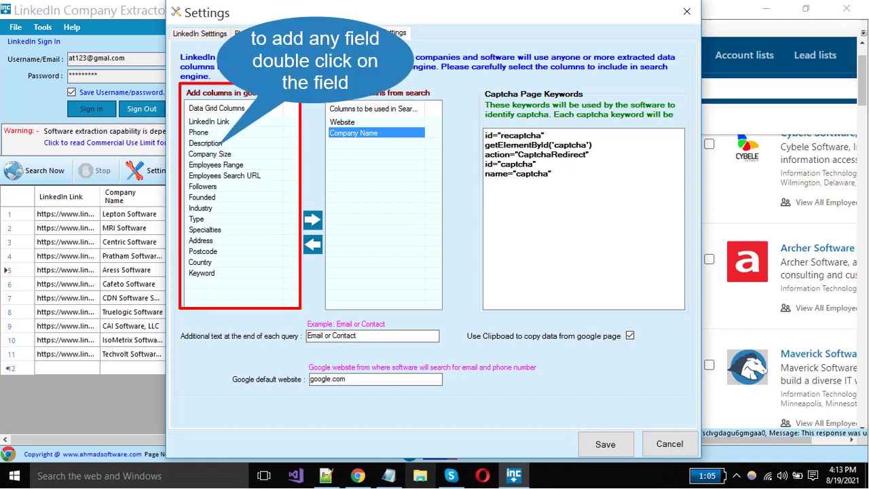
- Add the Address column to the columns used in the Google search
left_click(201, 240)
double_click(201, 240)
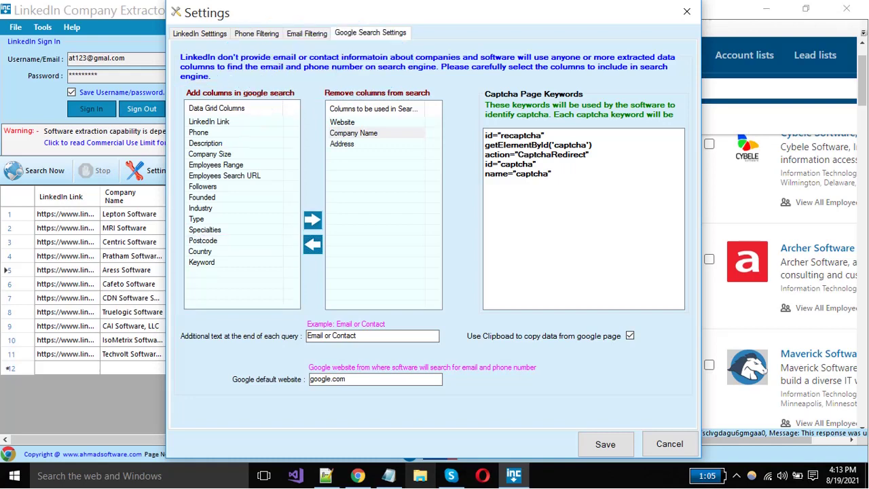
left_click(353, 121)
left_click(353, 132)
left_click(353, 143)
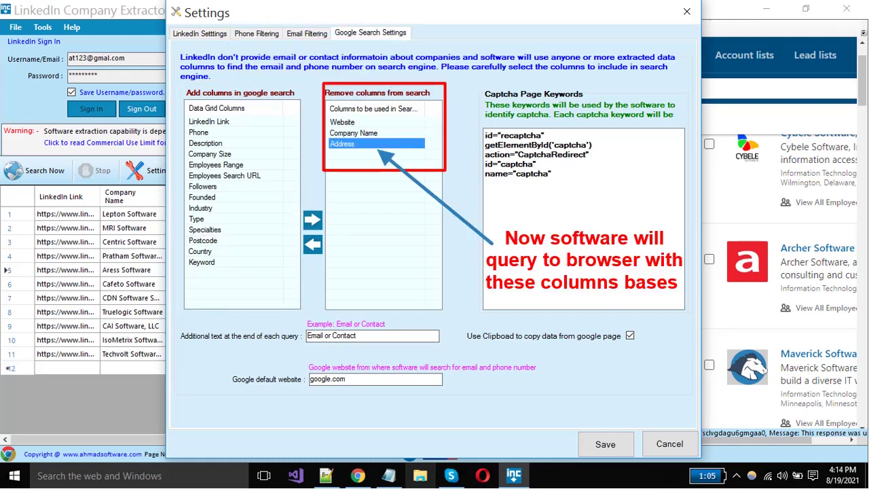
- Remove the Address column from the columns used in the Google search
left_click(353, 121)
left_click(353, 132)
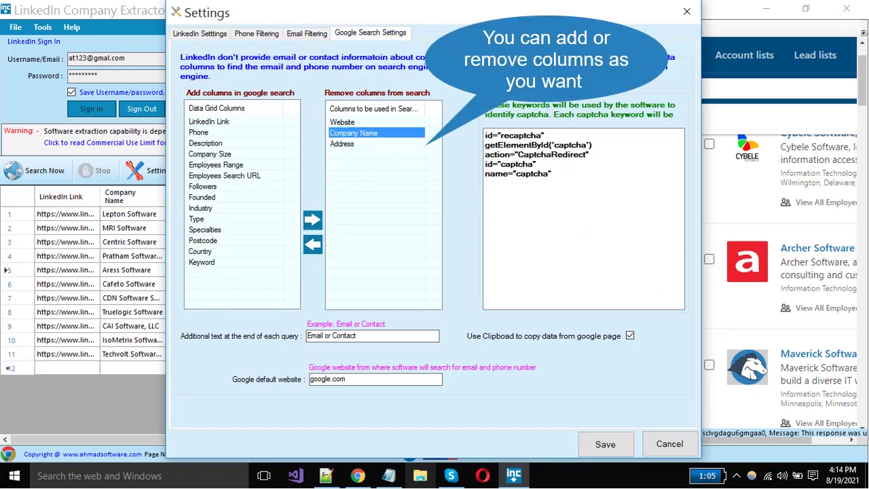
left_click(353, 143)
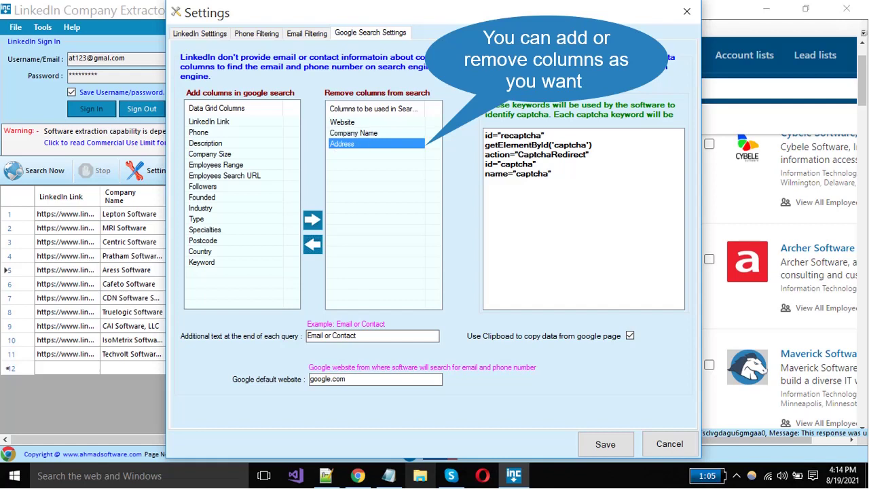
left_click(312, 243)
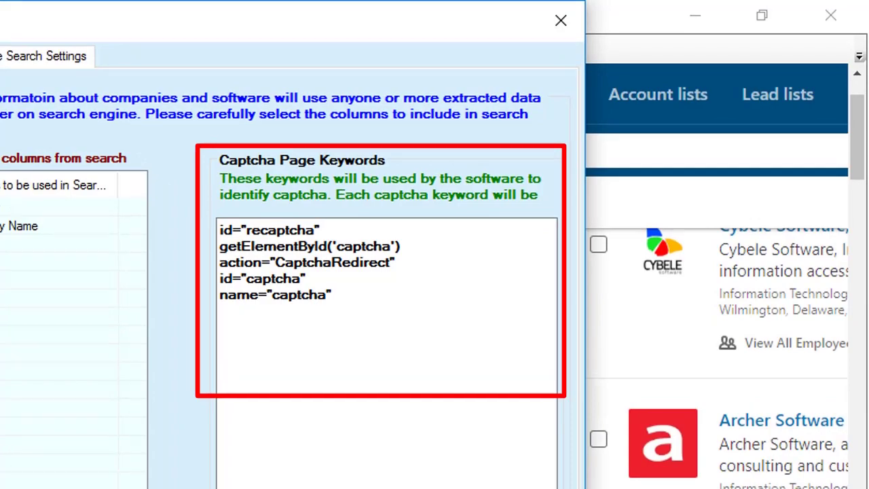
- Examine the list of captcha page keywords that identify a captcha
left_click_drag(332, 295, 220, 229)
left_click(220, 311)
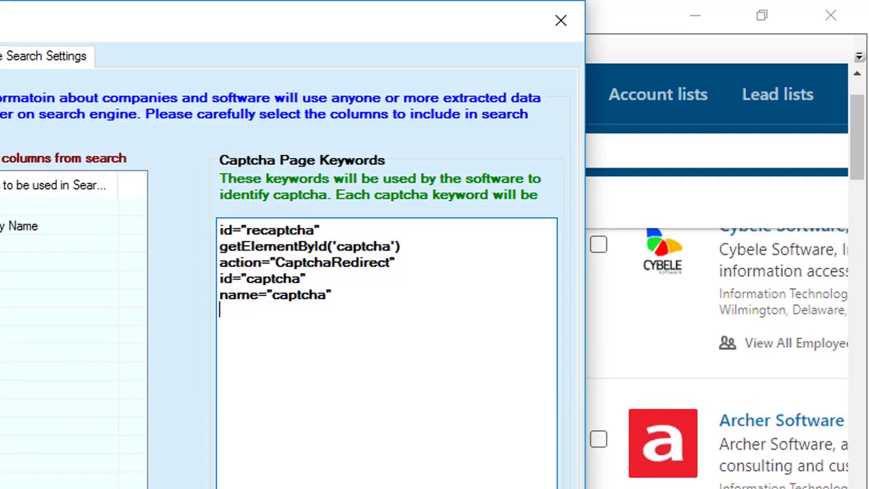
left_click_drag(220, 311, 220, 230)
left_click(220, 311)
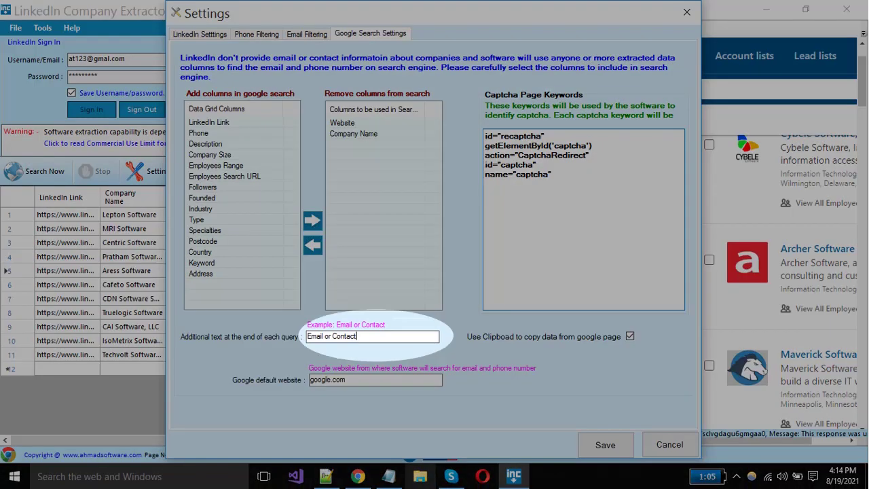
- Review the additional text for each query and the Google default website, and save the settings
left_click_drag(357, 336, 307, 336)
left_click(356, 336)
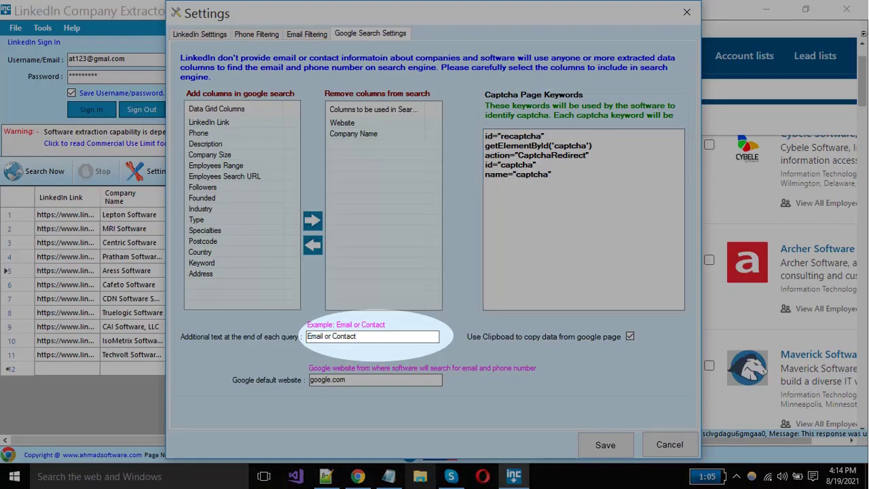
left_click_drag(357, 336, 307, 336)
left_click(356, 336)
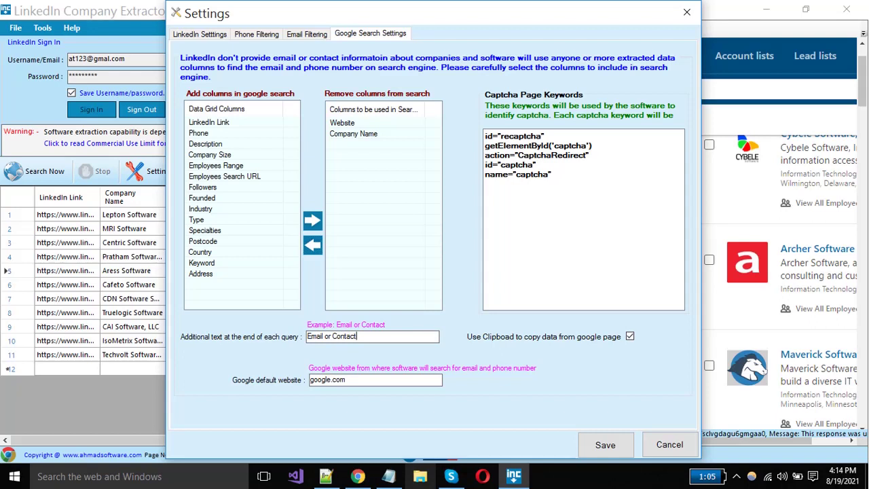
double_click(328, 379)
left_click(356, 336)
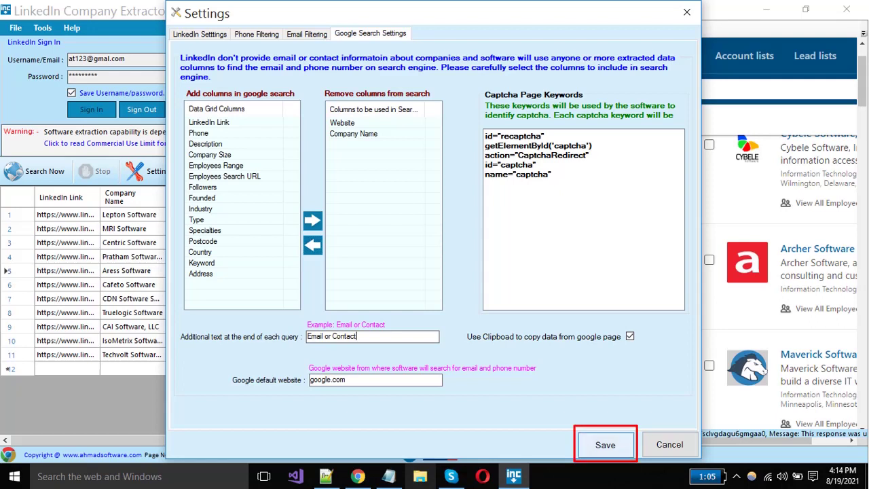
left_click(605, 444)
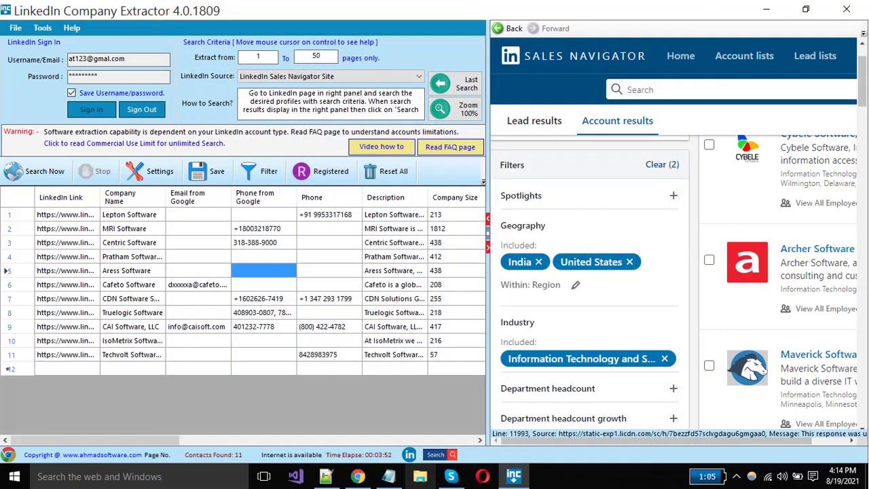
- Open the filters for the extracted data and set the operation type to delete rows with empty columns
left_click(260, 171)
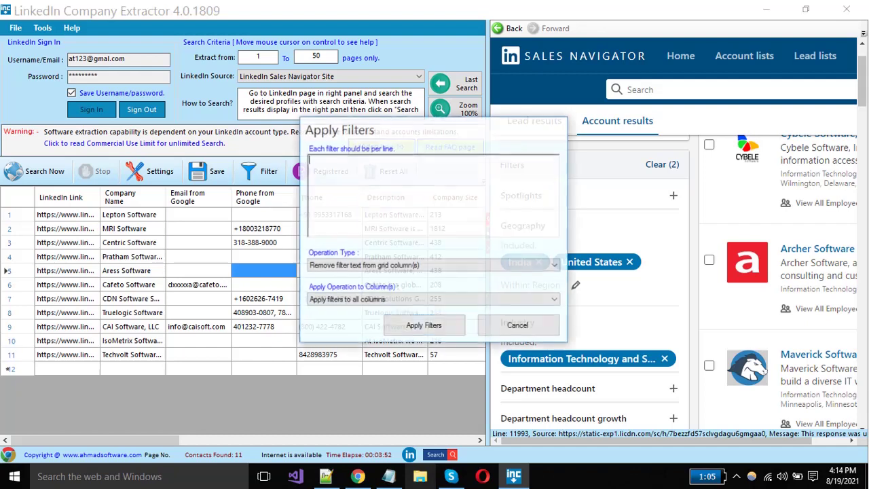
left_click_drag(432, 128, 540, 127)
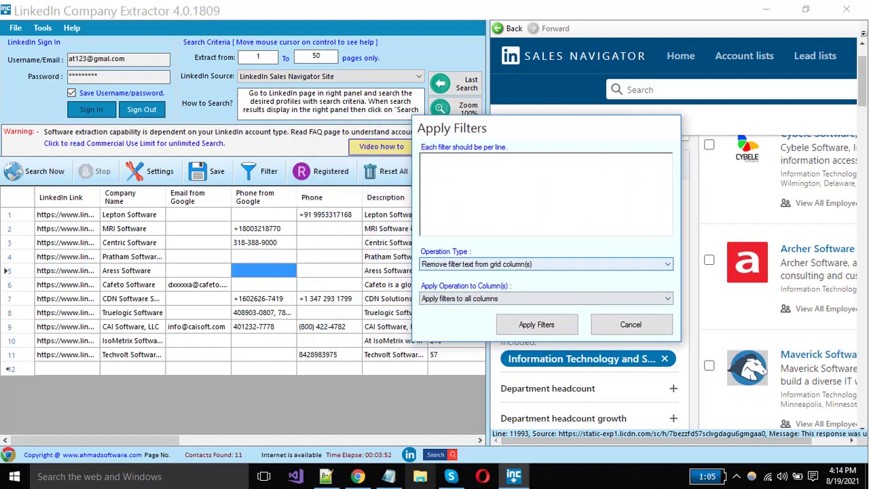
left_click(545, 265)
key("Down")
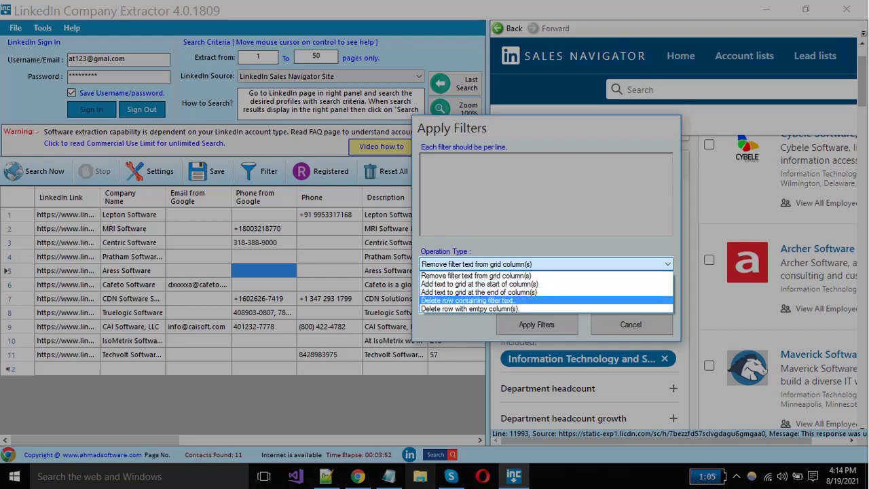
key("Down")
key("Down")
key("Up")
key("Down")
key("Return")
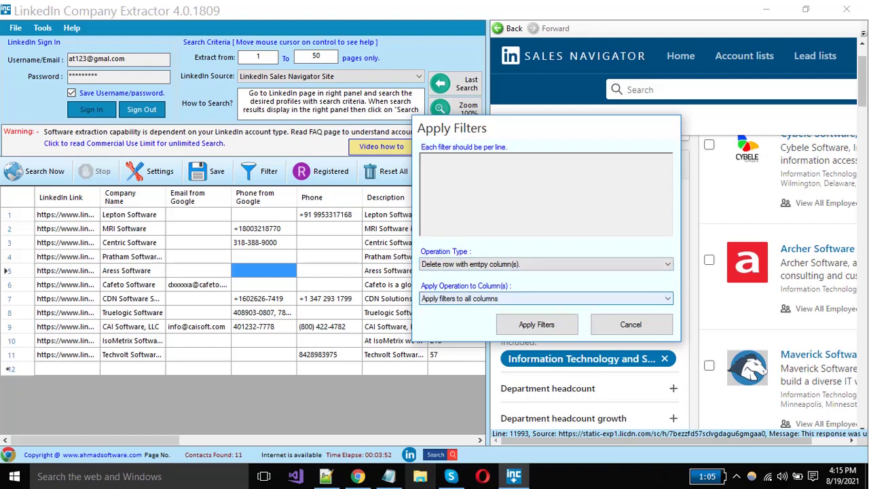
- Set the filter operation to the Phone column and apply it to the extracted records
left_click(545, 298)
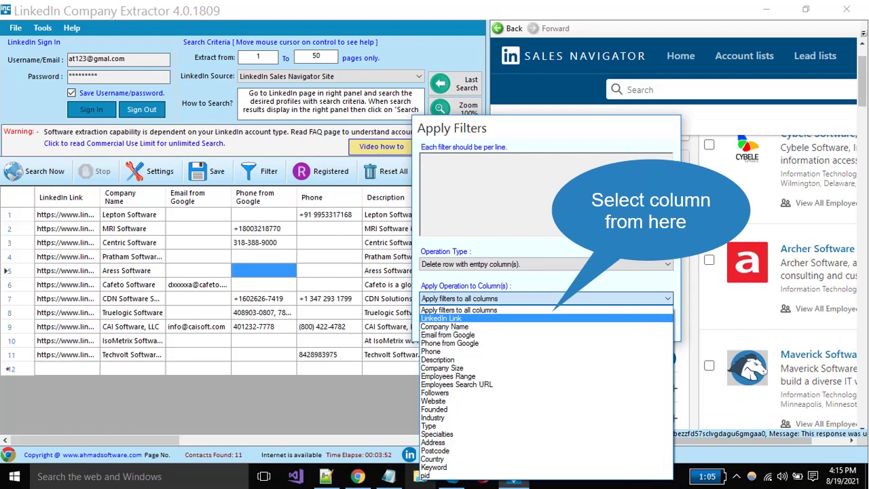
key("Down")
key("Down")
key("Down")
key("Down")
key("Return")
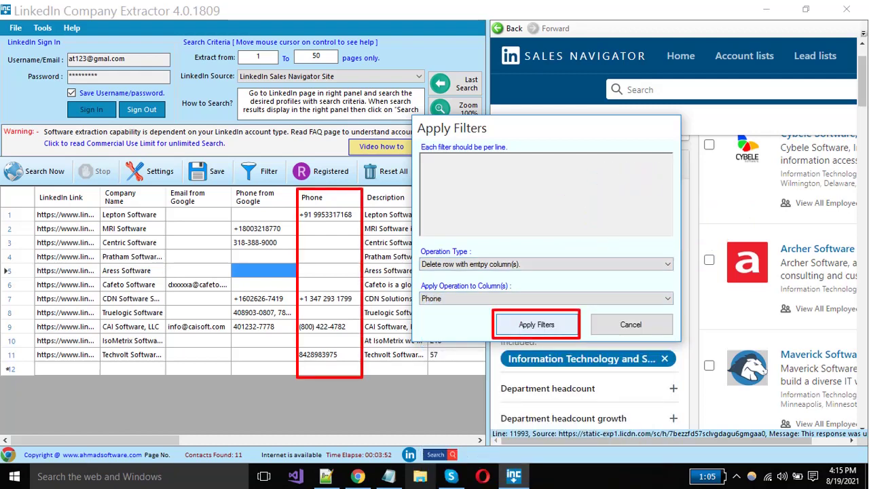
key("Return")
mouse_move(330, 256)
left_mouse_down()
mouse_move(329, 229)
mouse_move(329, 270)
left_mouse_up()
left_click(394, 242)
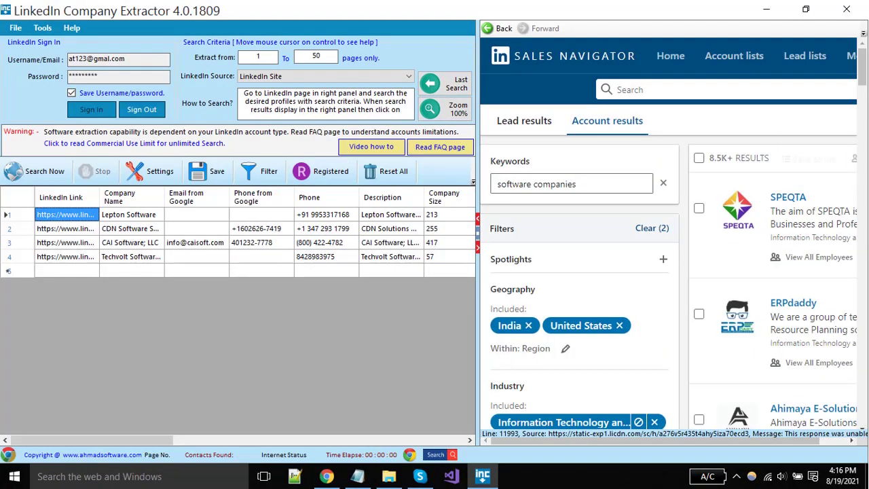
- Save the filtered records to the Desktop as an Excel (.xlsx) file named "Linkedin Extracted Records"
left_click(203, 175)
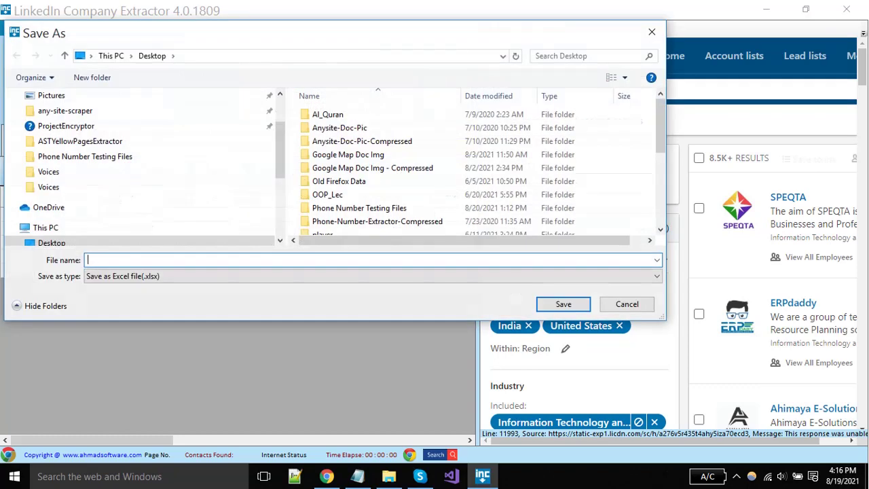
left_click(372, 275)
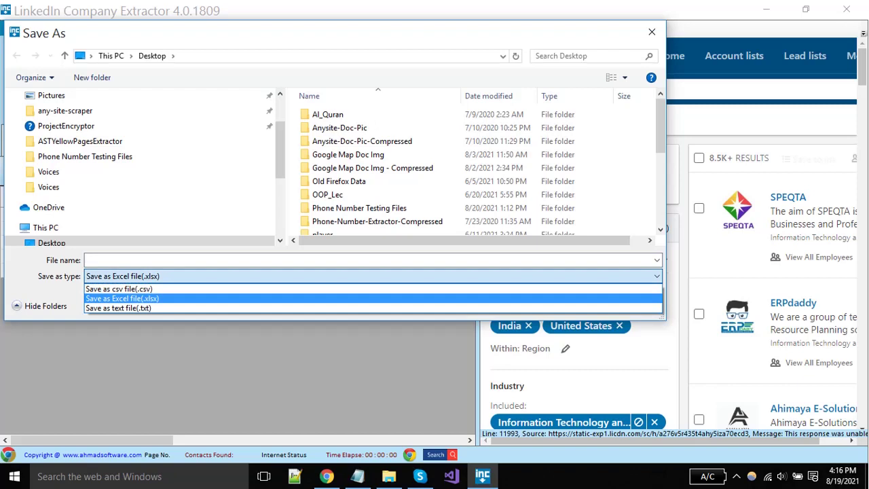
left_click(122, 298)
left_click(123, 260)
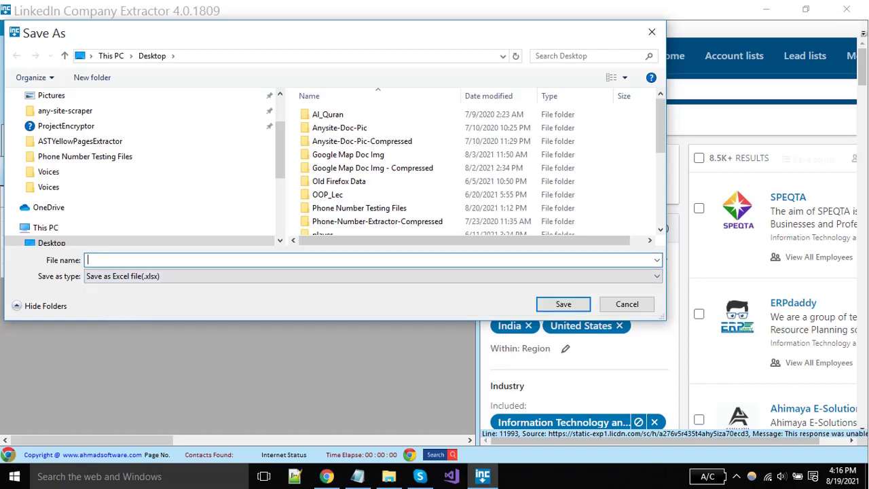
type("Linke")
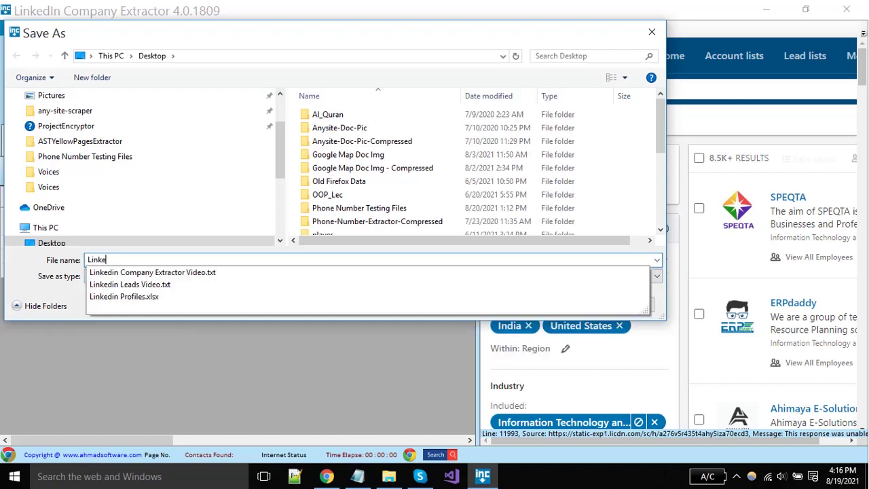
type("din Extracted ")
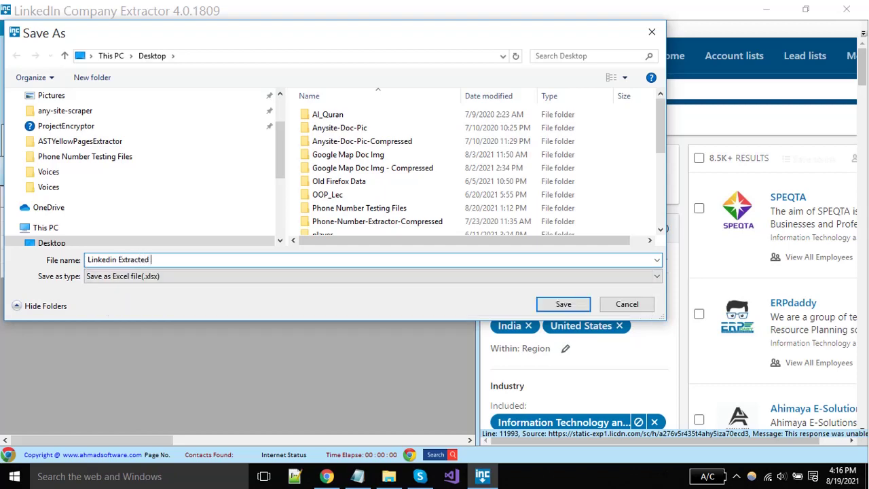
type("Records")
key("Return")
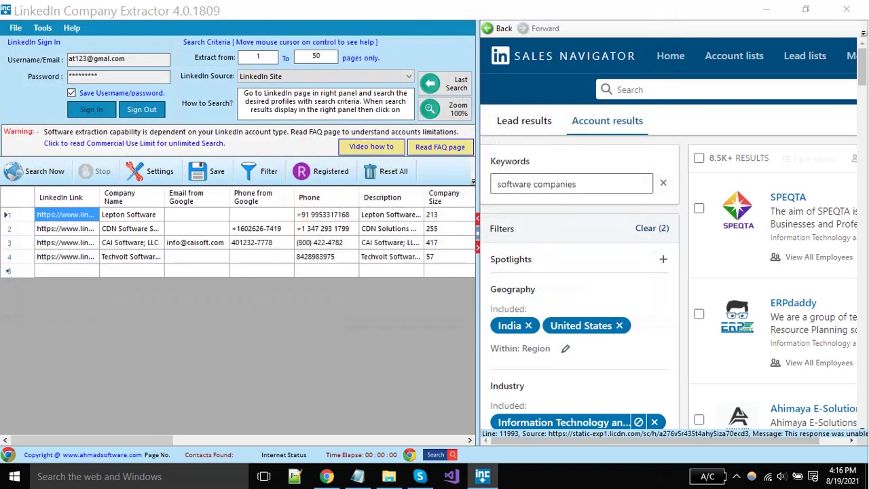
key("Return")
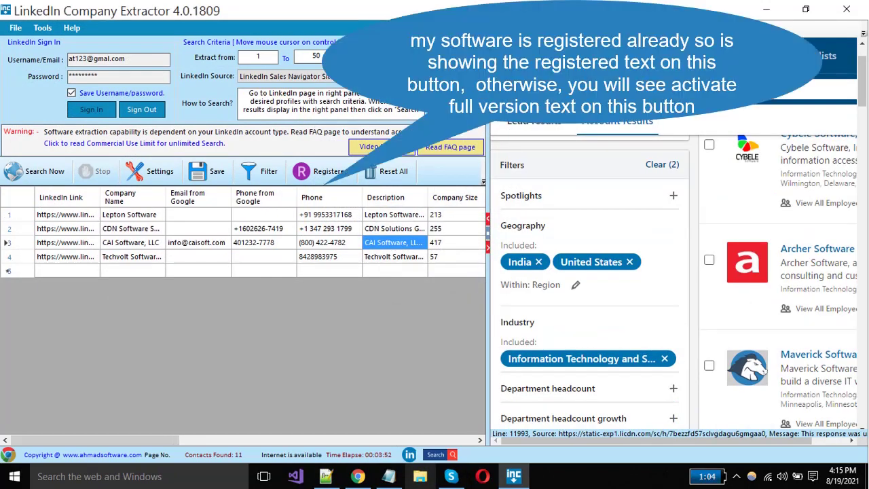
- Open the software's registration and subscription option
left_click(322, 171)
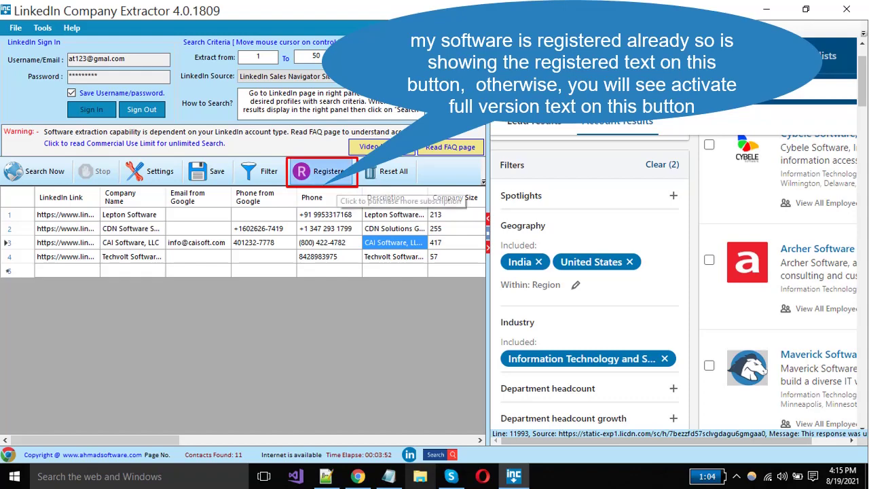